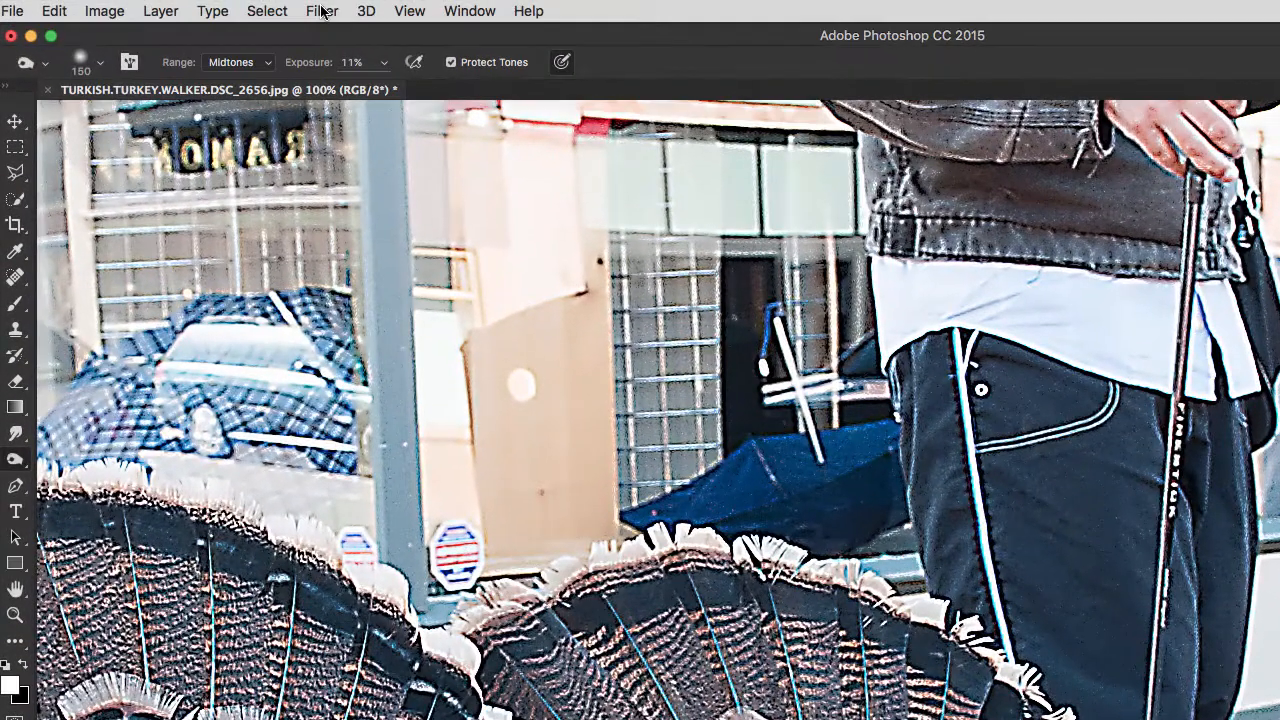
Apply the Despeckle noise filter to the turkey photo
{"action": "left_click", "coordinate": [227, 8]}
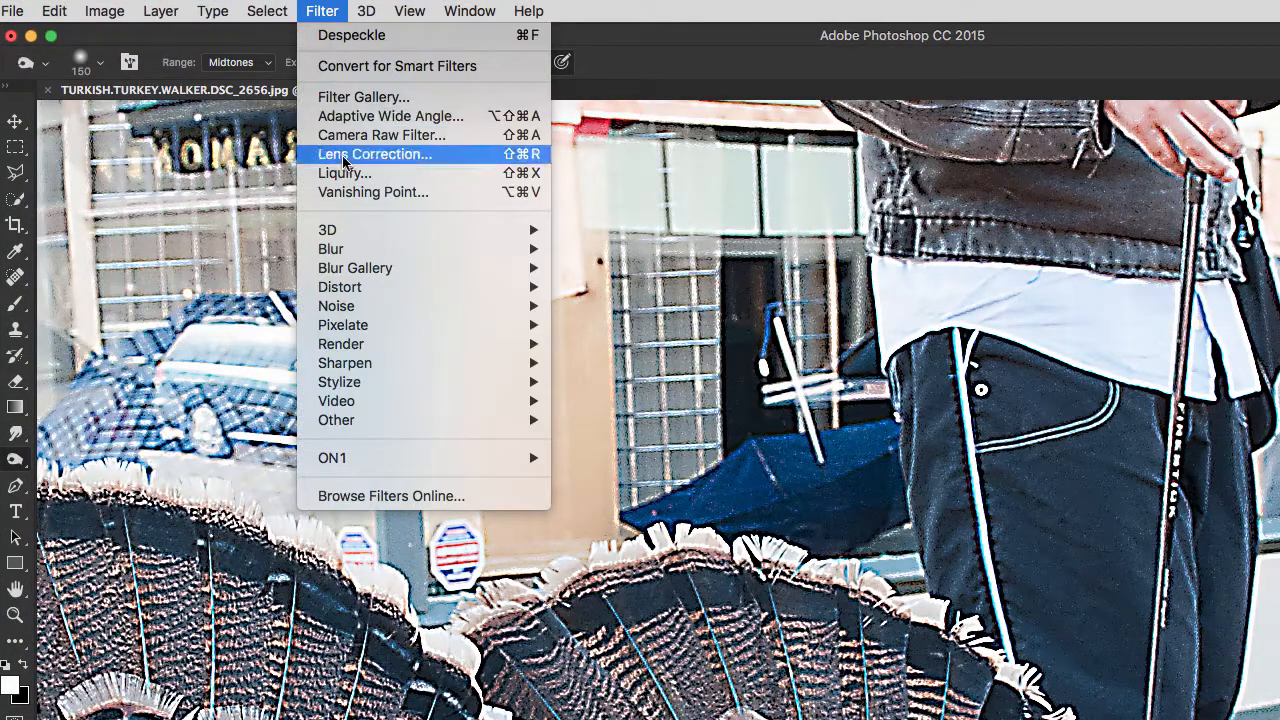
{"action": "mouse_move", "coordinate": [366, 310]}
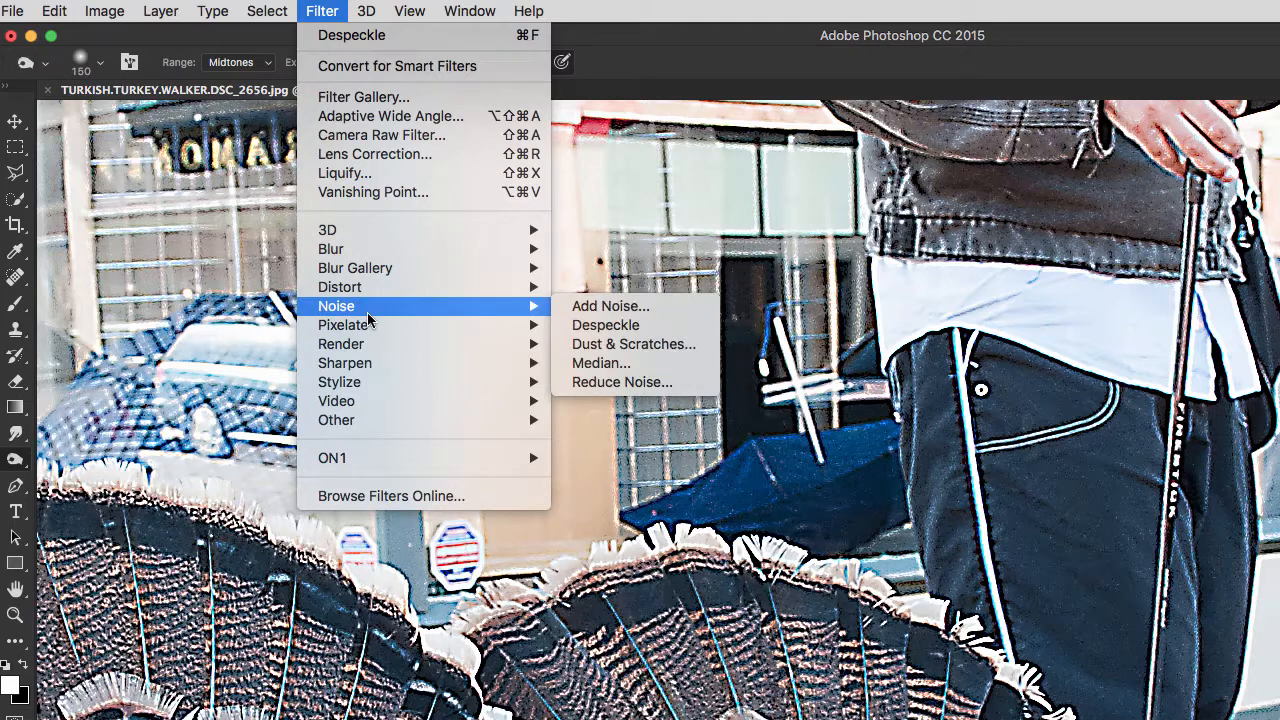
{"action": "left_click", "coordinate": [576, 330]}
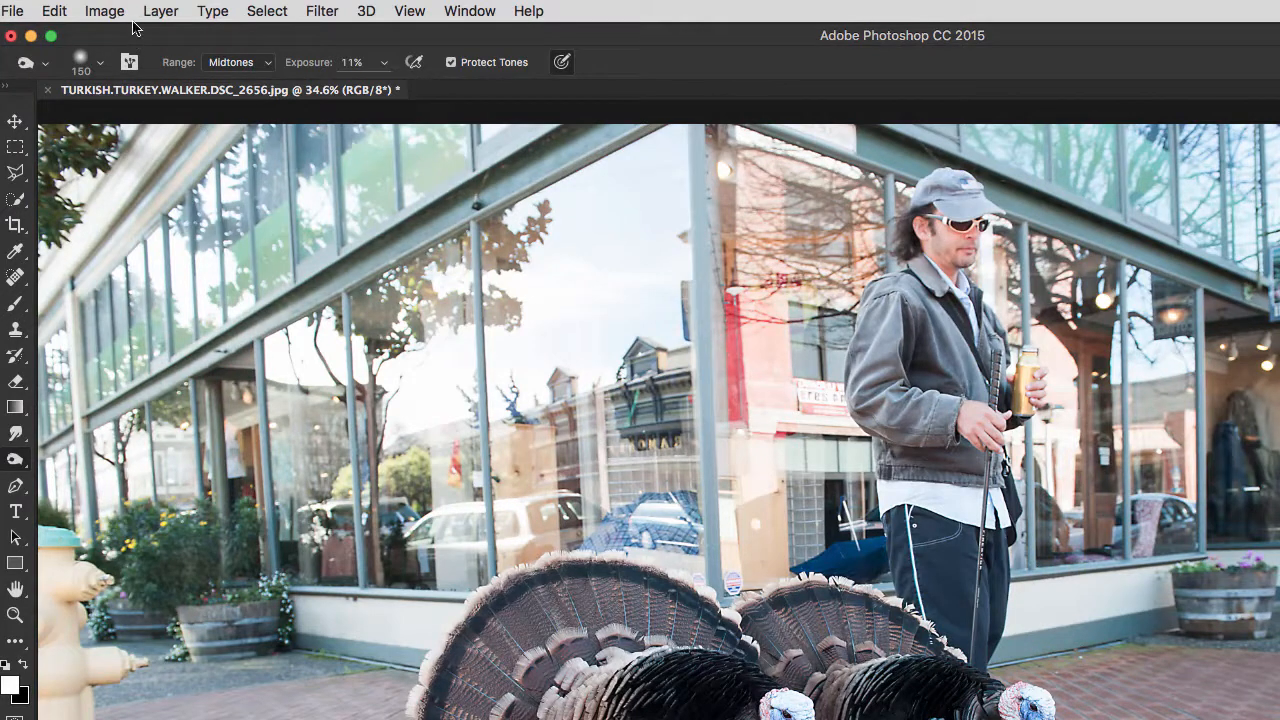
Try the automatic Brightness/Contrast correction on the turkey photo, then brightness -20 and contrast 76, and cancel the adjustment
{"action": "left_click", "coordinate": [98, 9]}
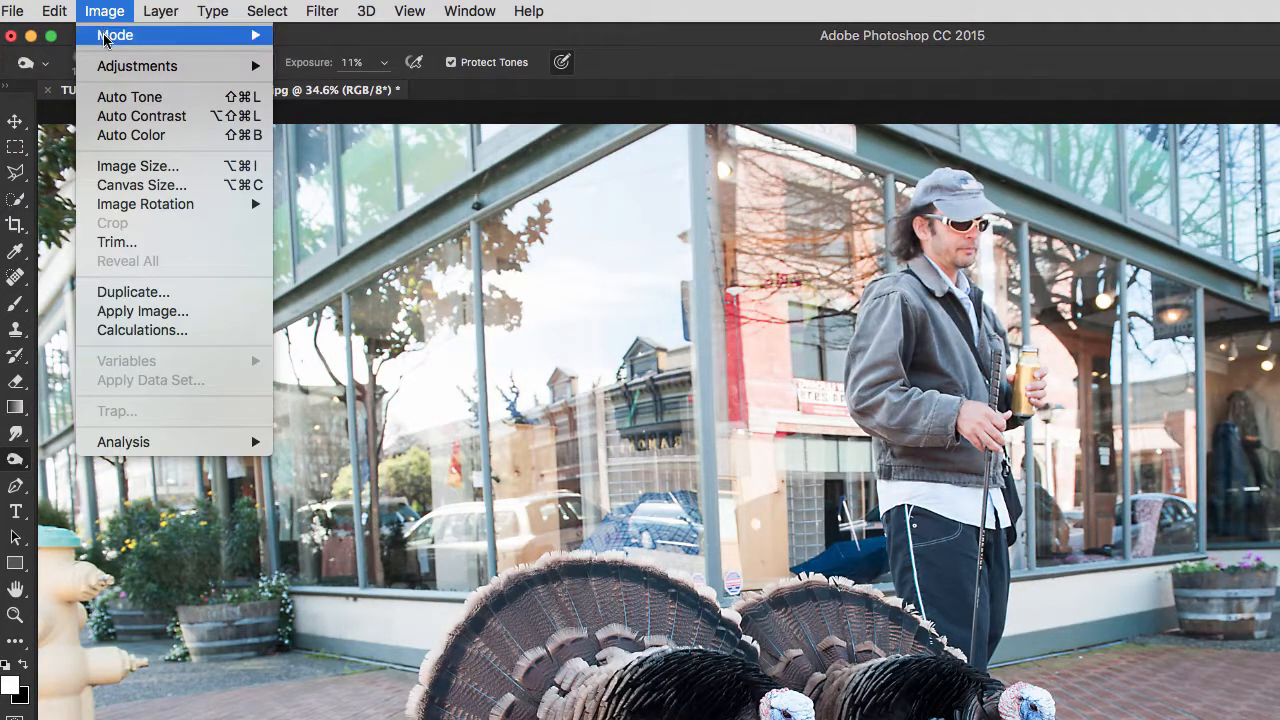
{"action": "mouse_move", "coordinate": [110, 67]}
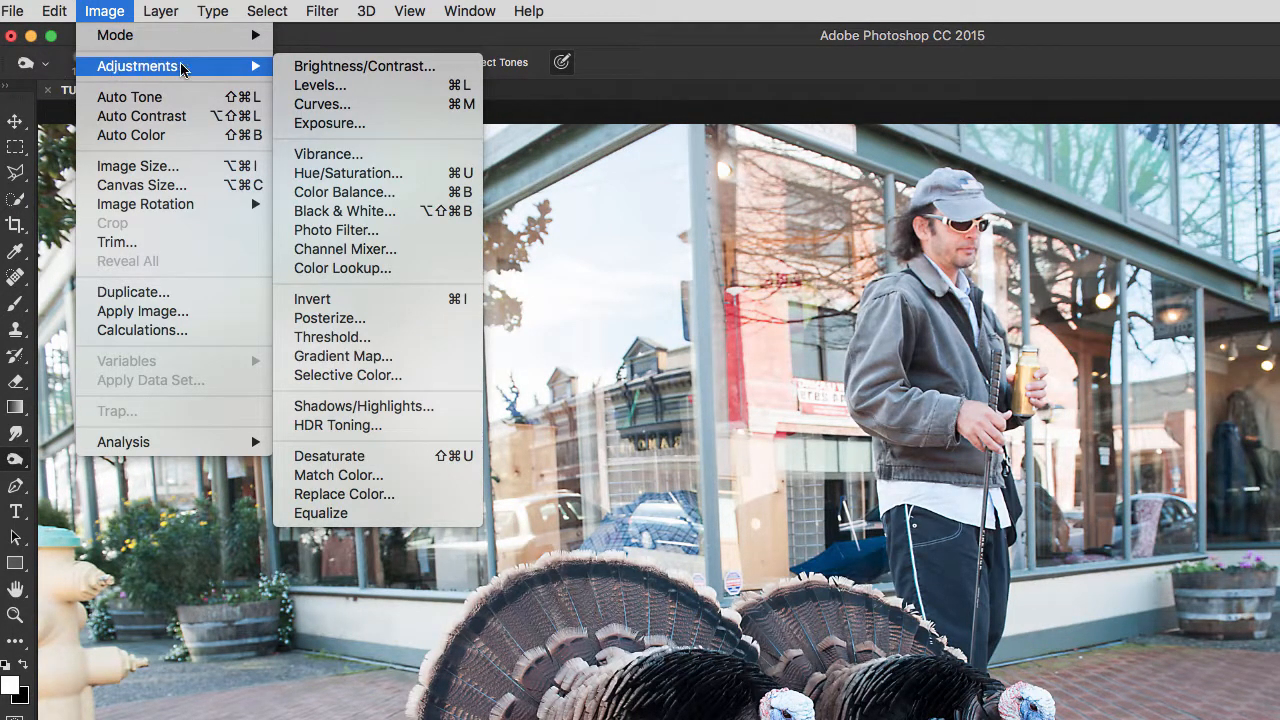
{"action": "left_click", "coordinate": [317, 72]}
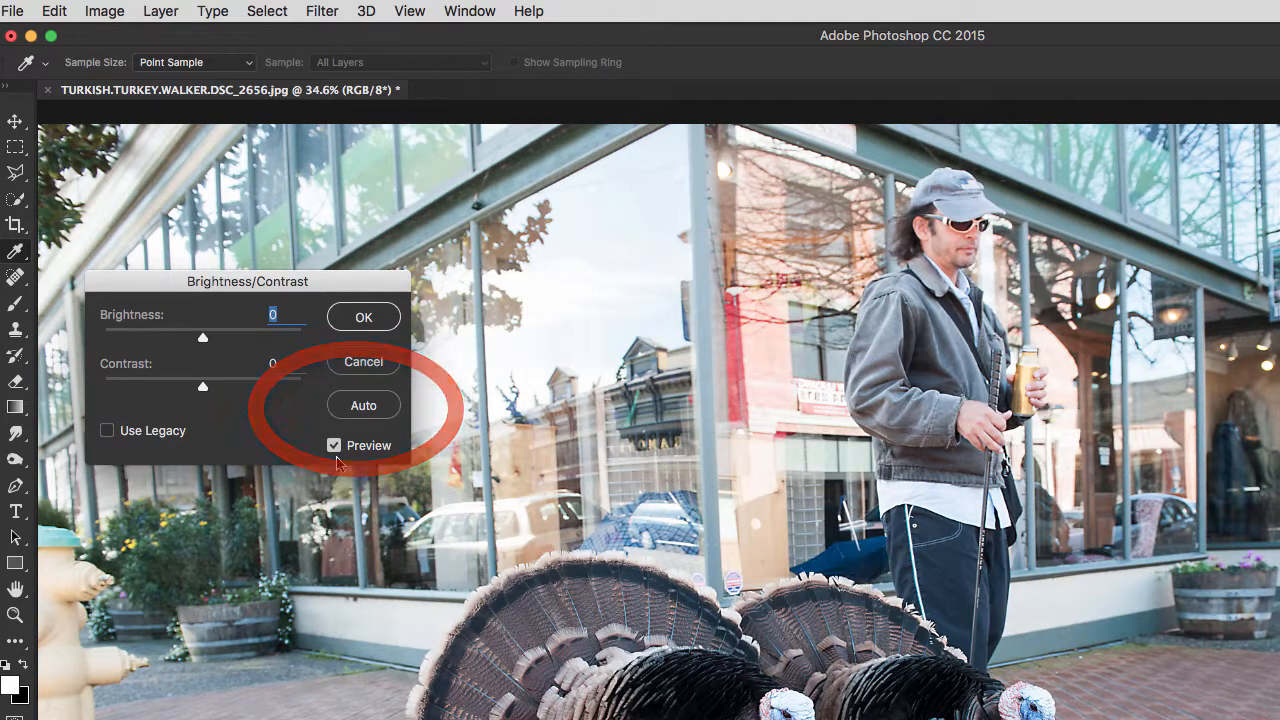
{"action": "left_click", "coordinate": [348, 406]}
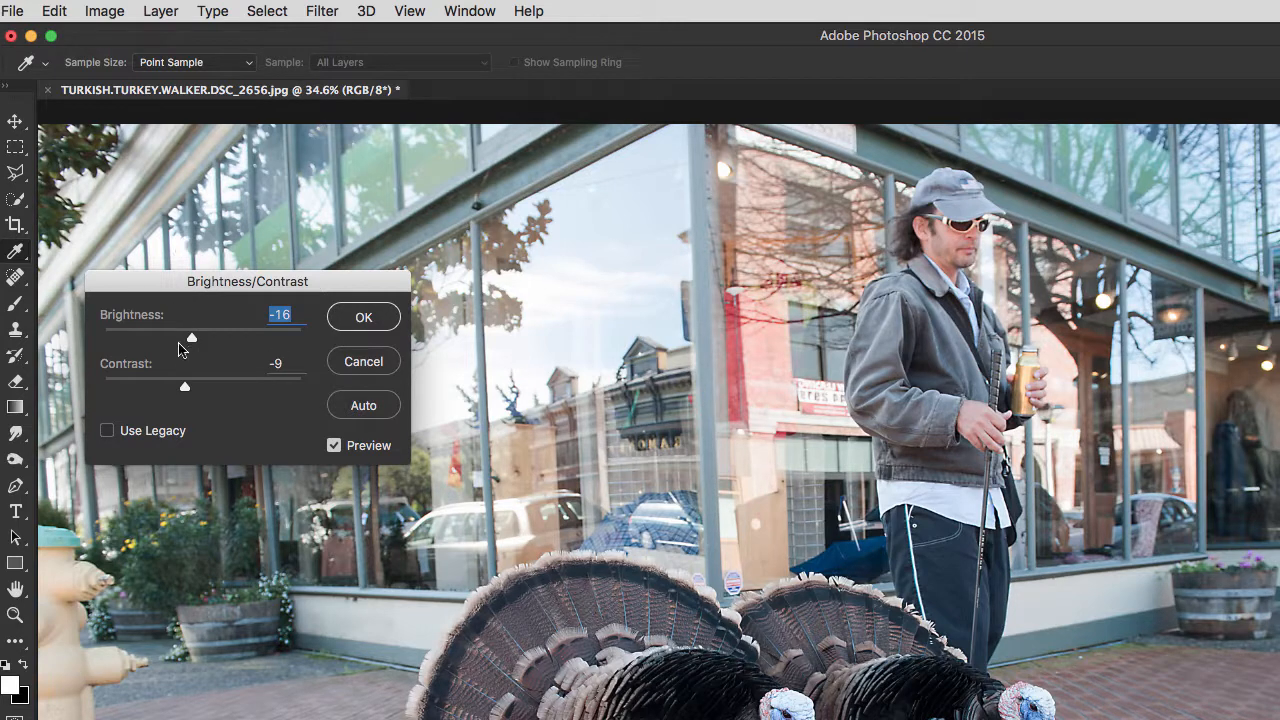
{"action": "mouse_move", "coordinate": [192, 341]}
{"action": "left_mouse_down"}
{"action": "mouse_move", "coordinate": [218, 343]}
{"action": "mouse_move", "coordinate": [192, 343]}
{"action": "left_mouse_up"}
{"action": "left_click_drag", "start_coordinate": [185, 388], "coordinate": [278, 390]}
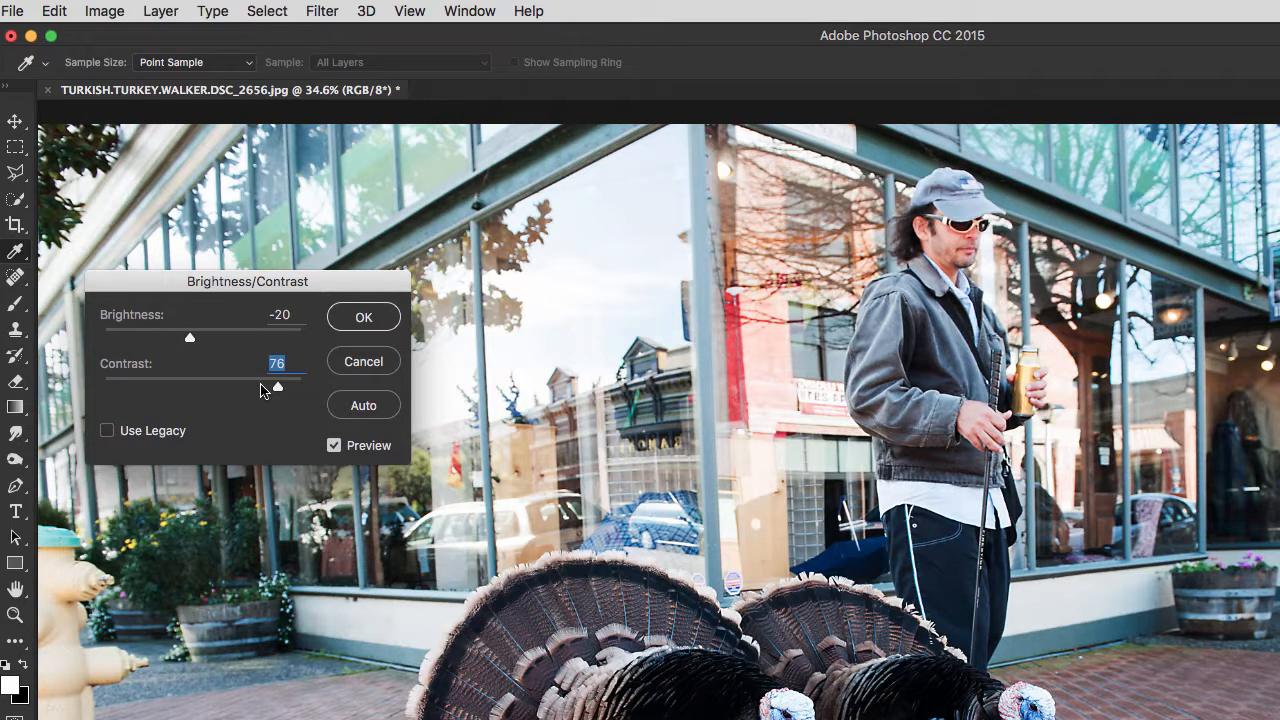
{"action": "left_click", "coordinate": [355, 367]}
{"action": "key", "text": "o"}
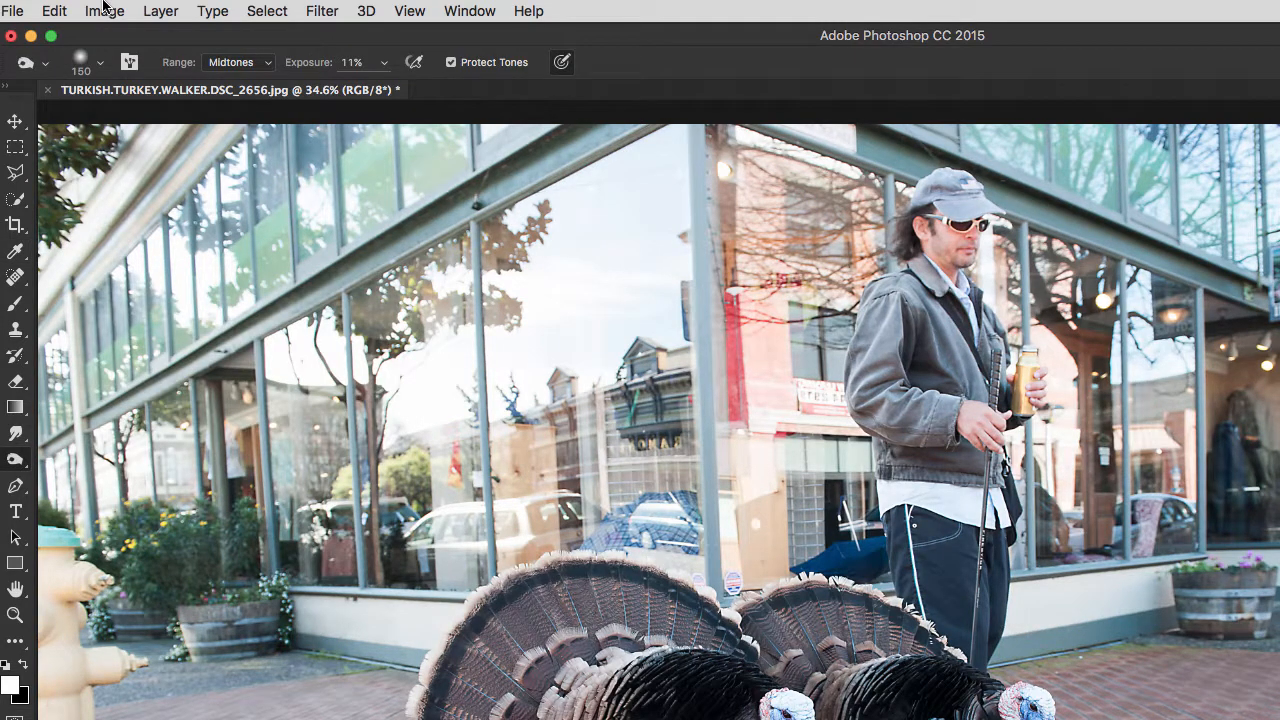
Try the automatic Levels correction on the turkey photo and undo it
{"action": "left_click", "coordinate": [104, 10]}
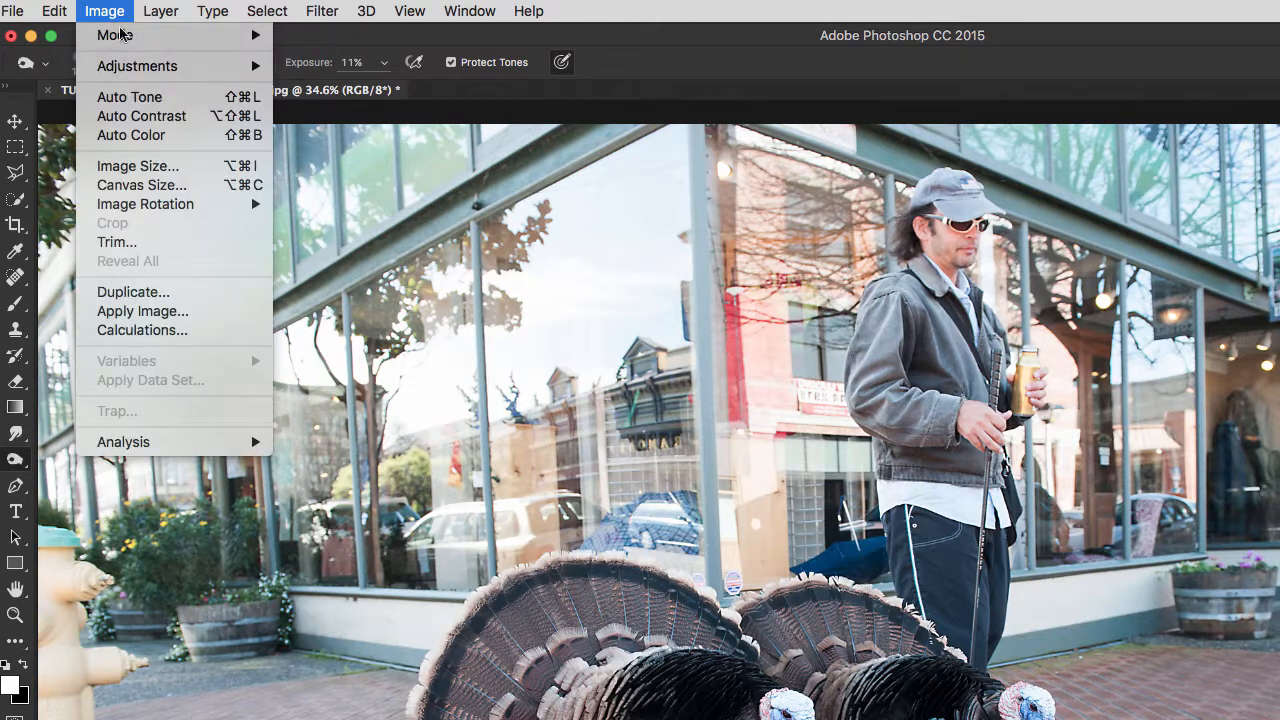
{"action": "mouse_move", "coordinate": [132, 68]}
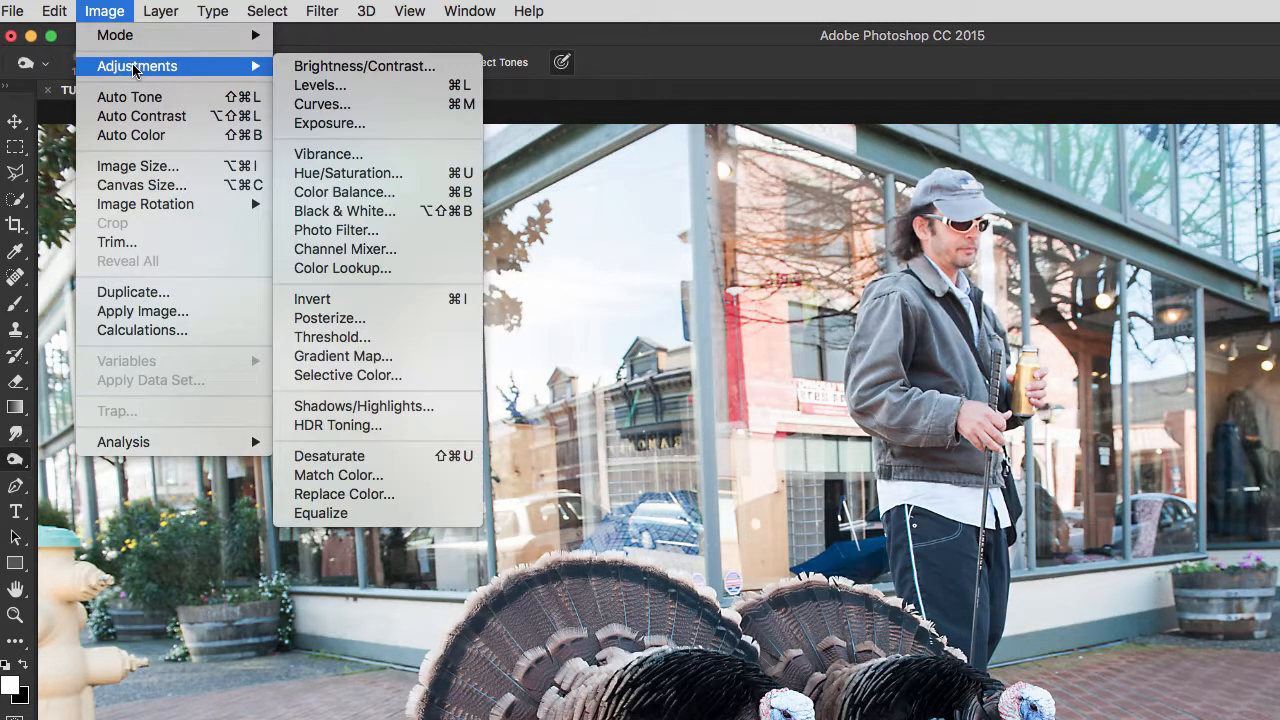
{"action": "left_click", "coordinate": [300, 86]}
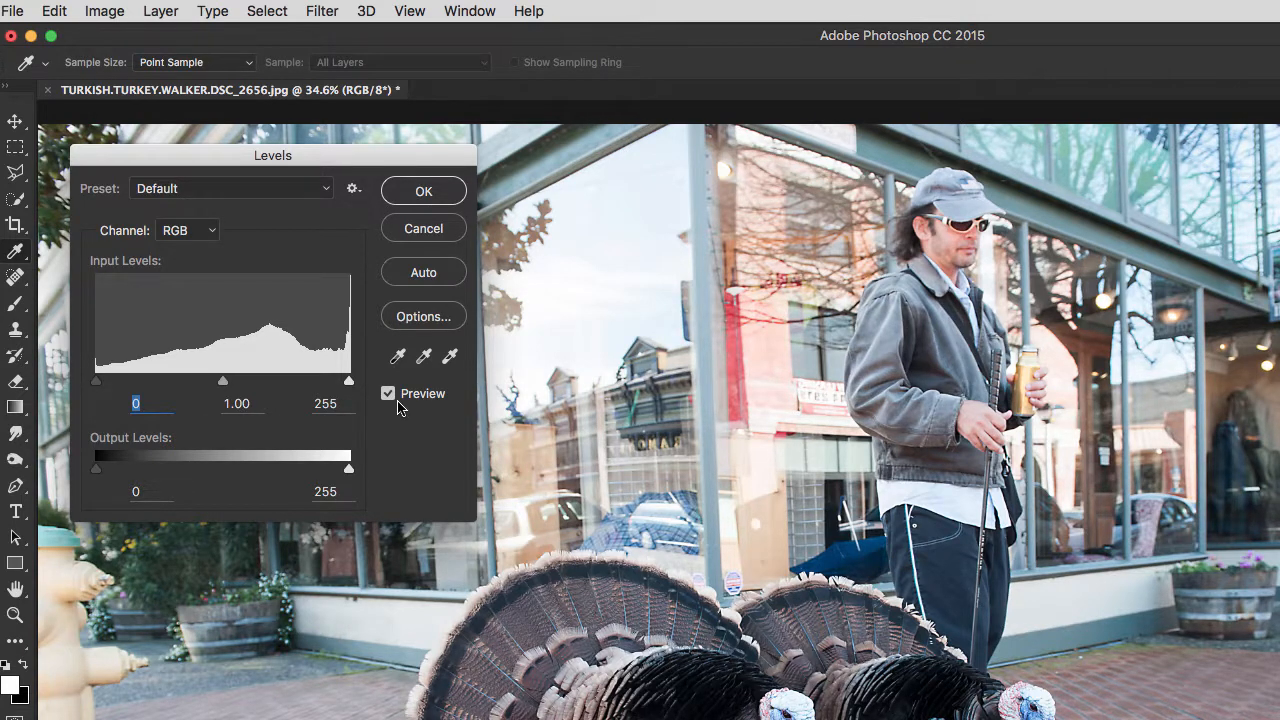
{"action": "left_click", "coordinate": [422, 275]}
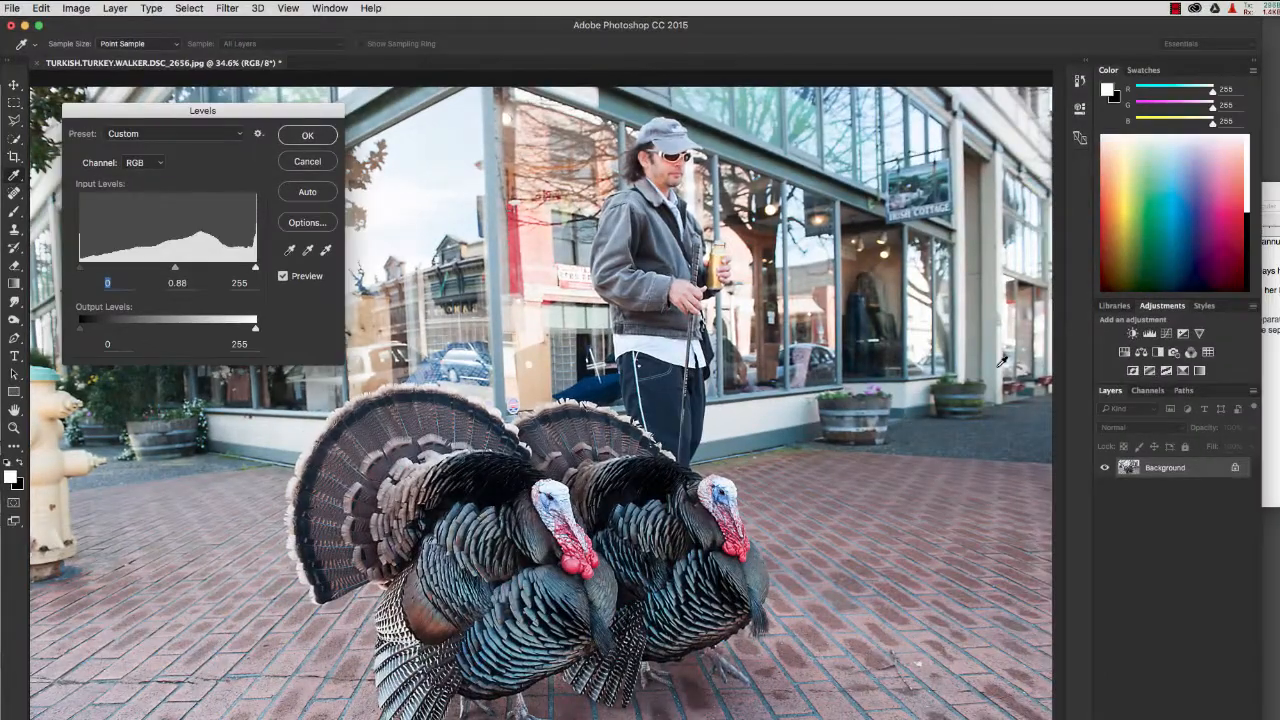
{"action": "key", "text": "super+z"}
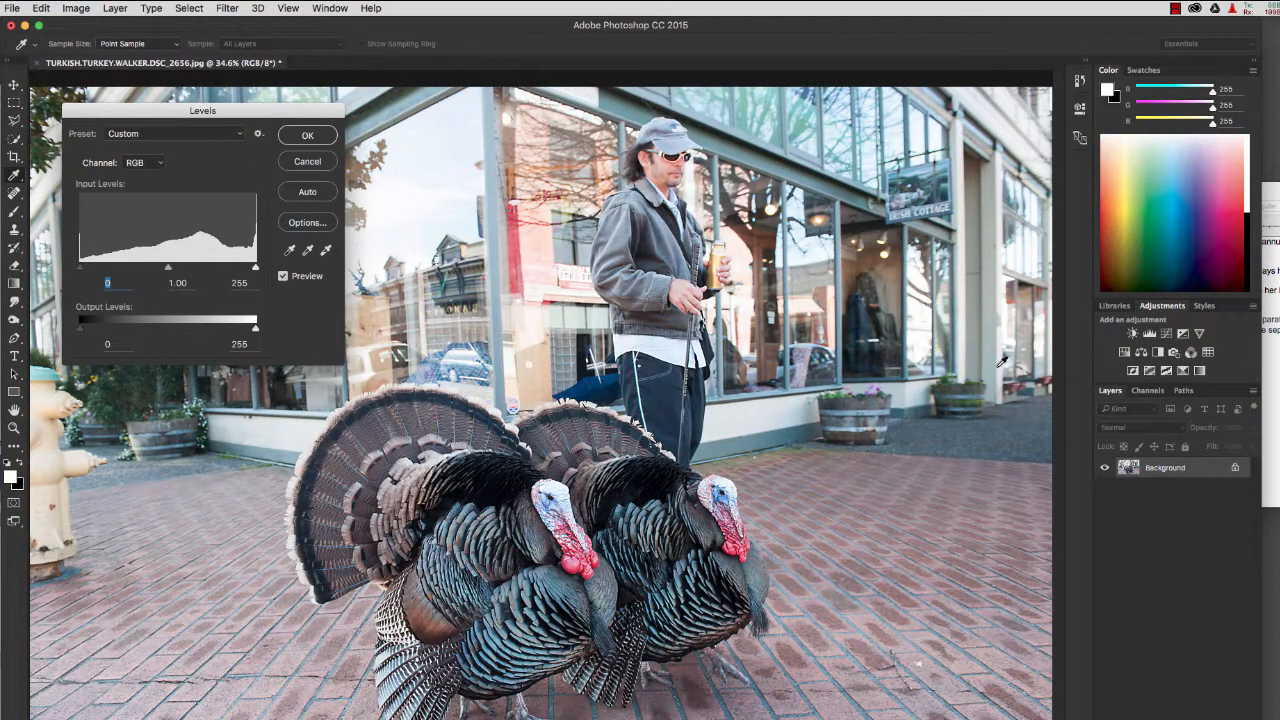
{"action": "key", "text": "super+z"}
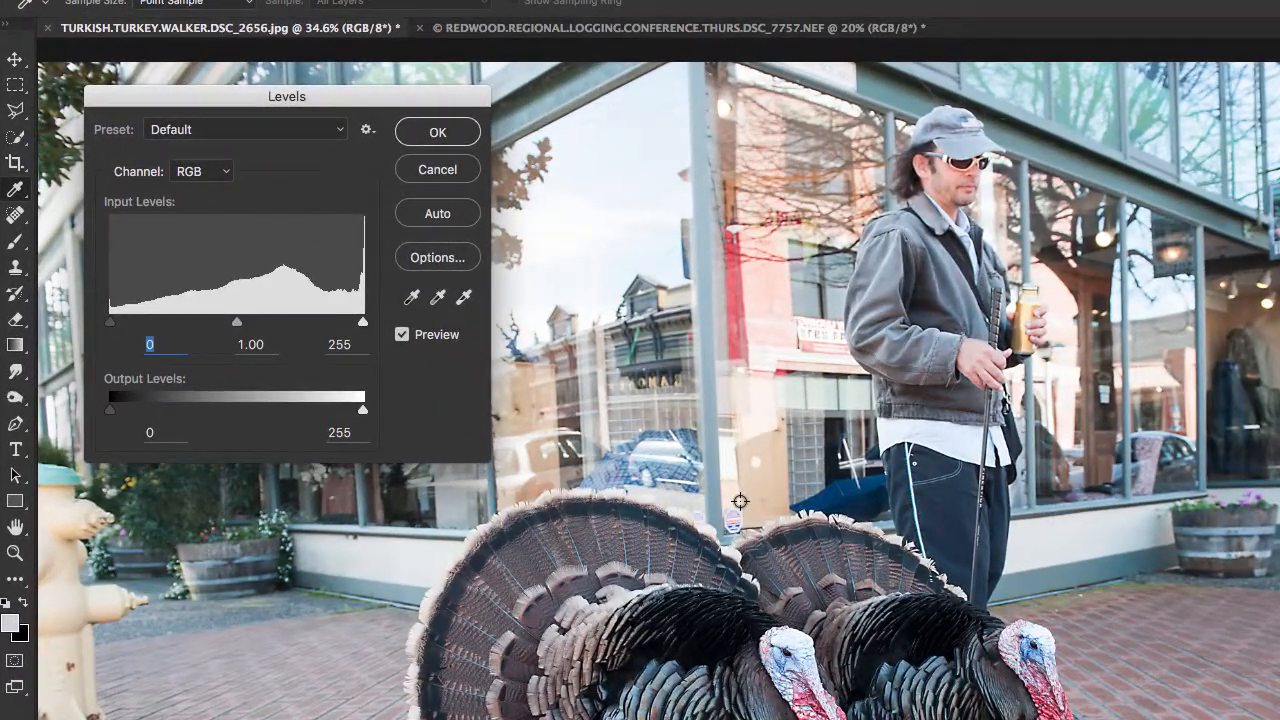
Try the Midtones Brighter and Midtones Darker presets in Levels on the turkey photo
{"action": "left_click", "coordinate": [268, 130]}
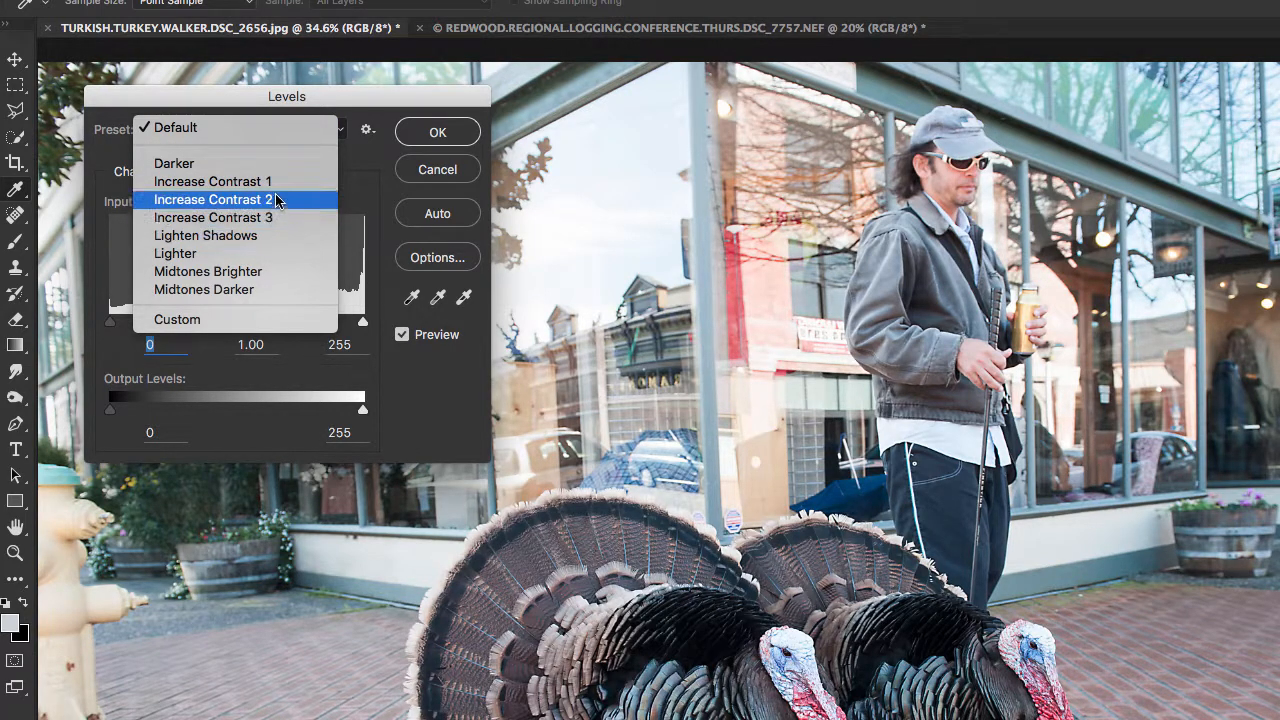
{"action": "left_click", "coordinate": [282, 272]}
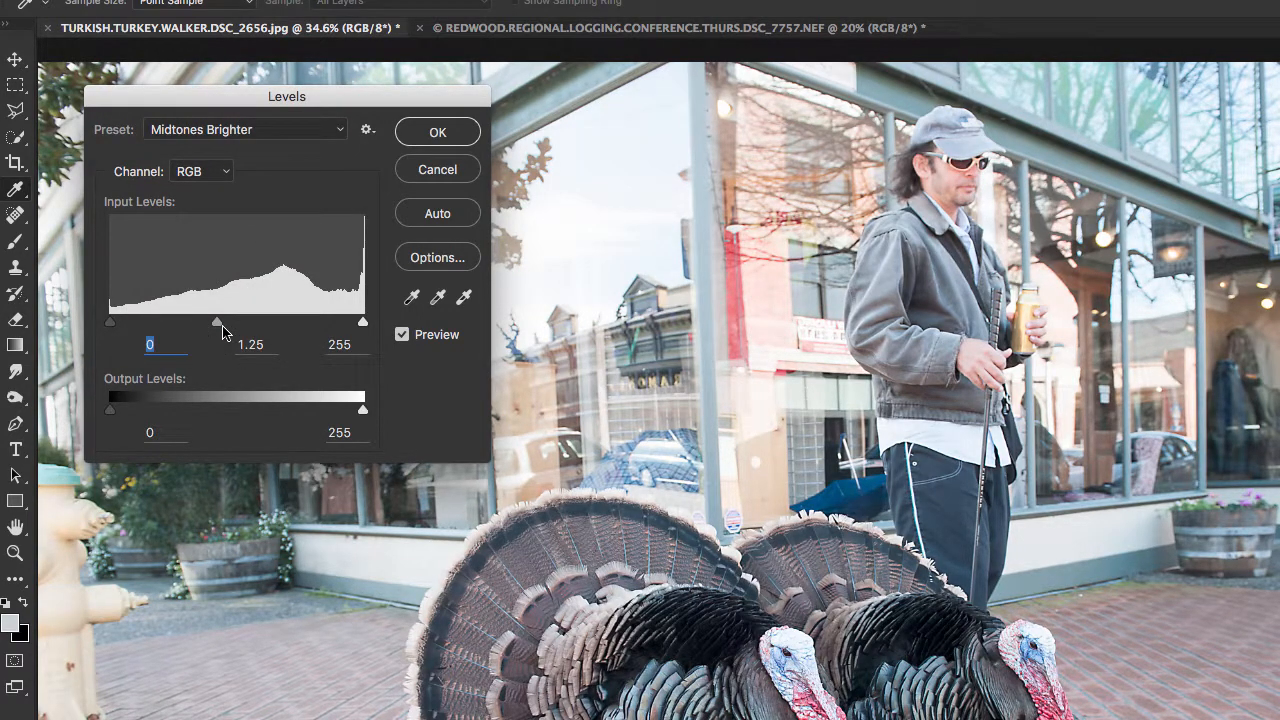
{"action": "left_click", "coordinate": [268, 131]}
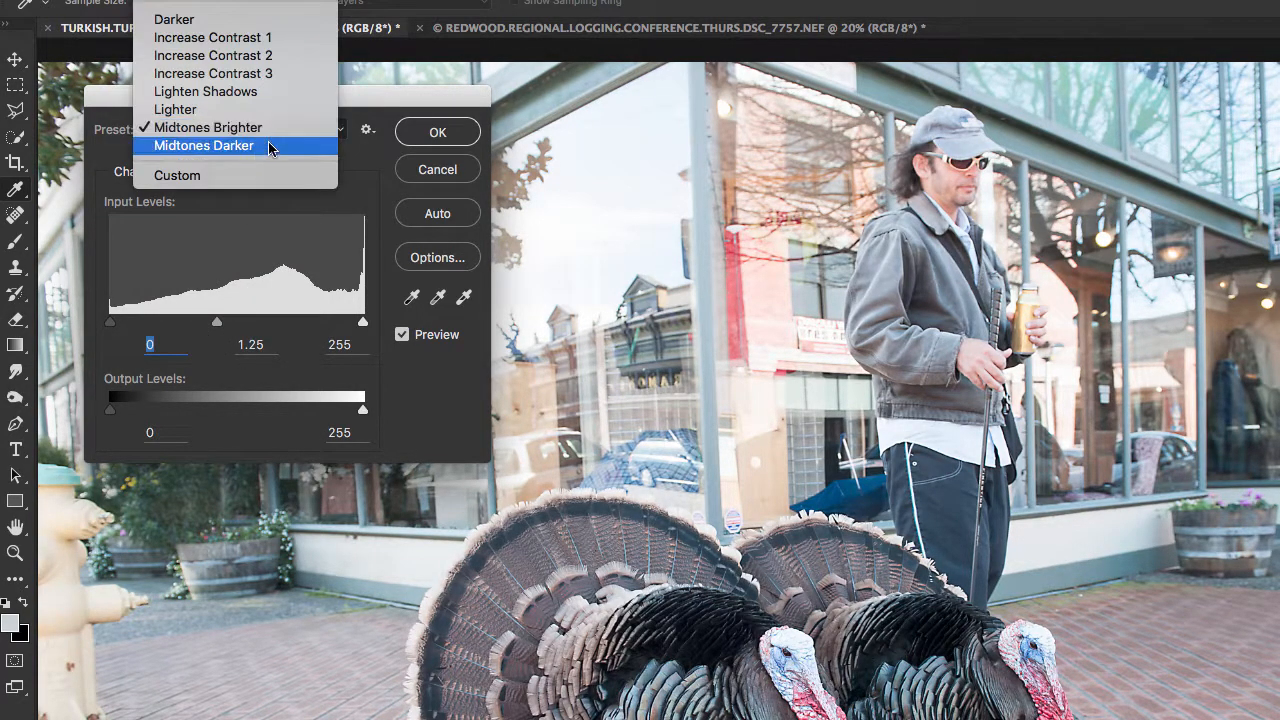
{"action": "left_click", "coordinate": [268, 145]}
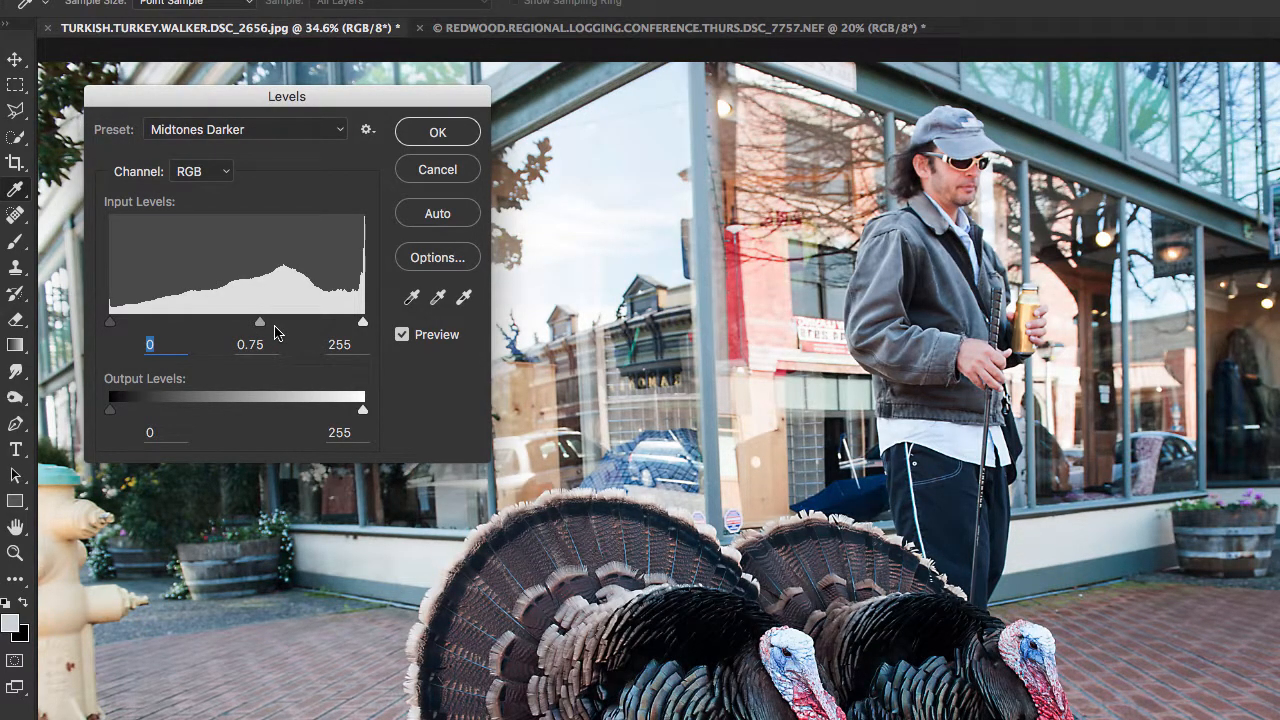
{"action": "left_click", "coordinate": [296, 128]}
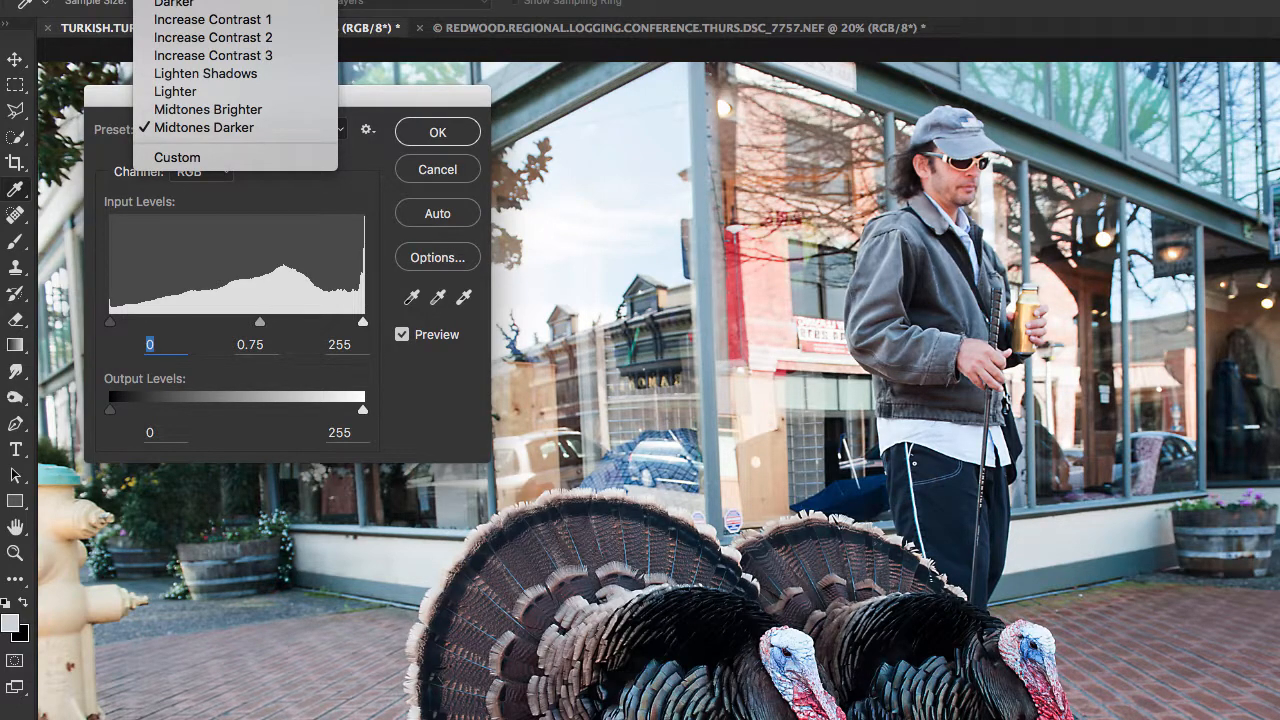
{"action": "left_click", "coordinate": [300, 0]}
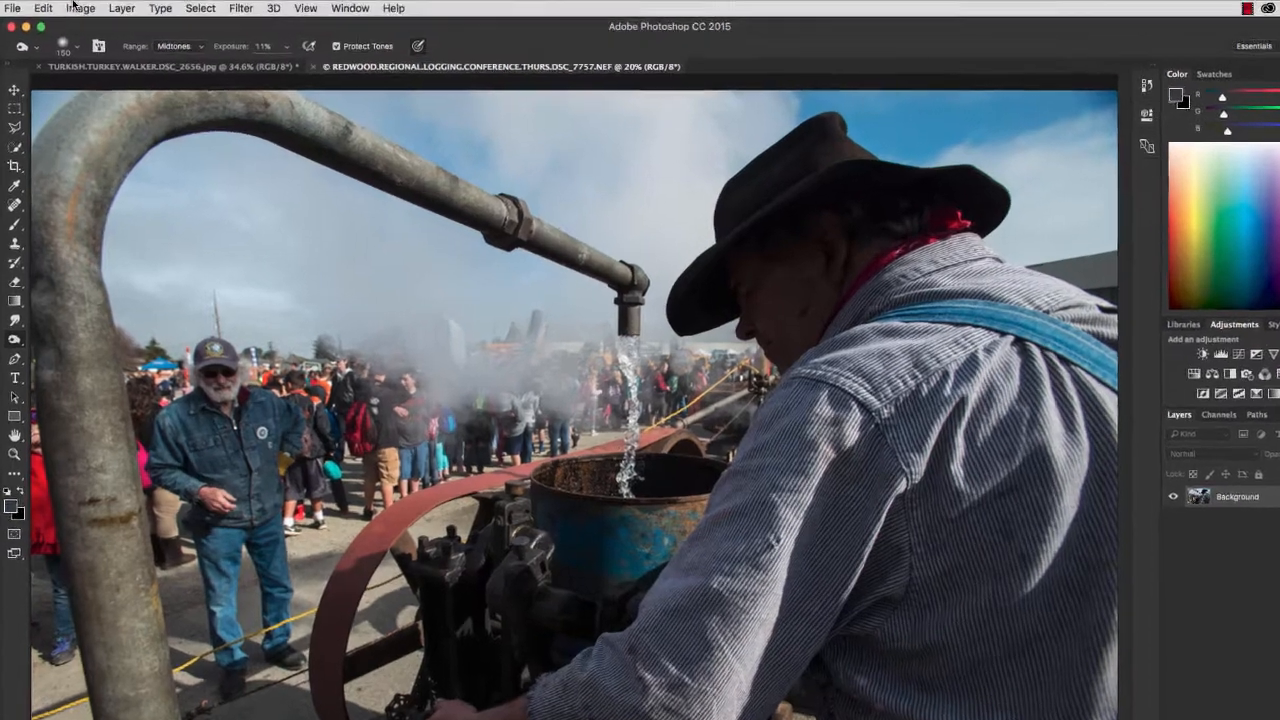
Start a Curves adjustment on the logging conference photo and select the curve's white endpoint
{"action": "left_click", "coordinate": [76, 8]}
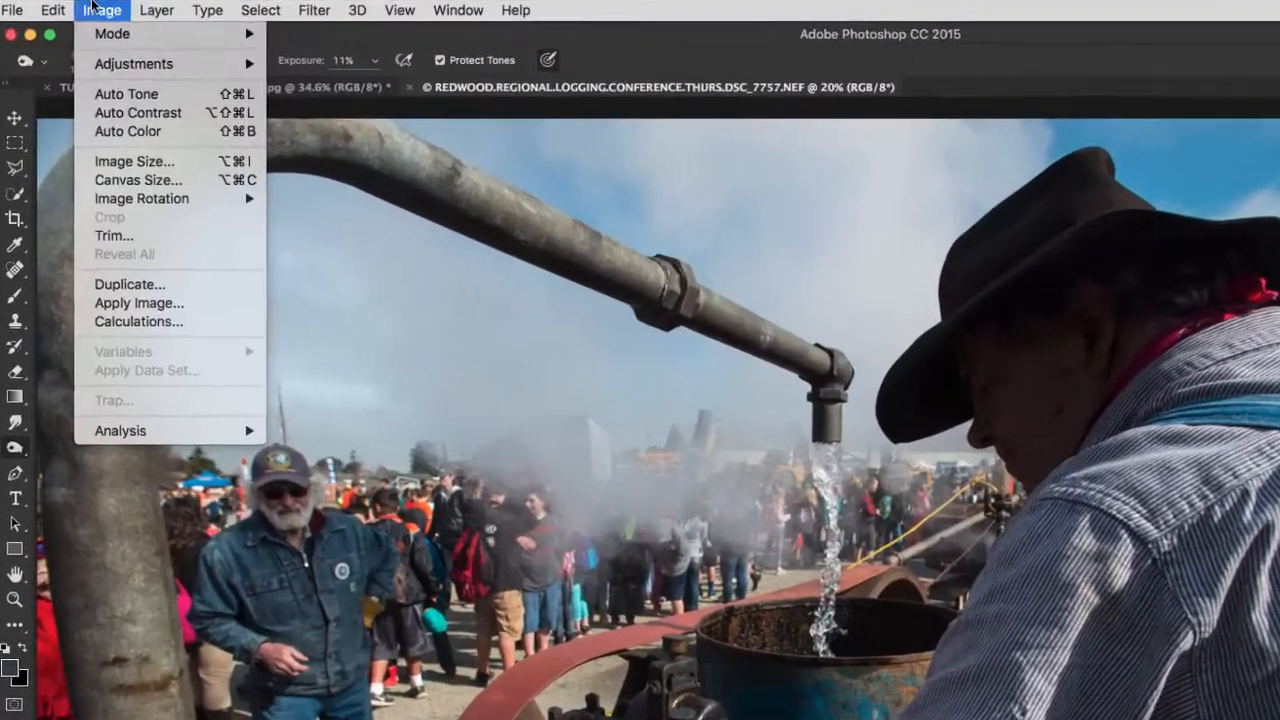
{"action": "mouse_move", "coordinate": [128, 68]}
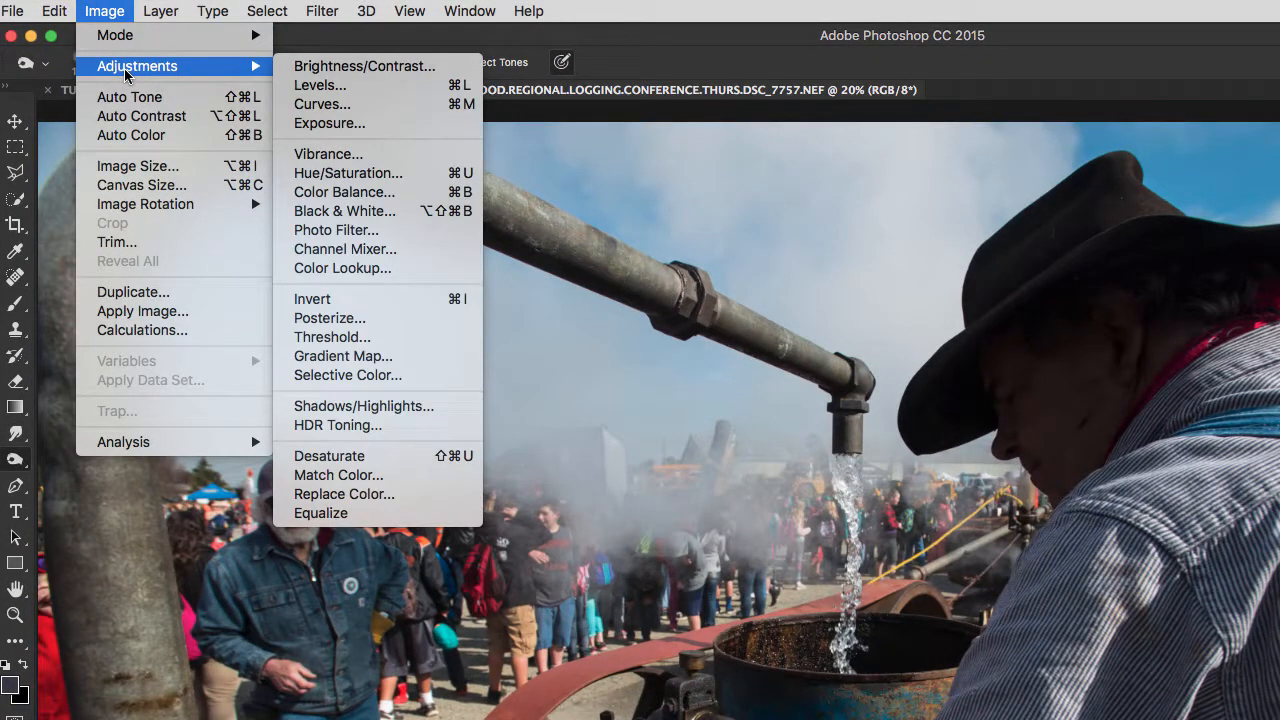
{"action": "left_click", "coordinate": [345, 108]}
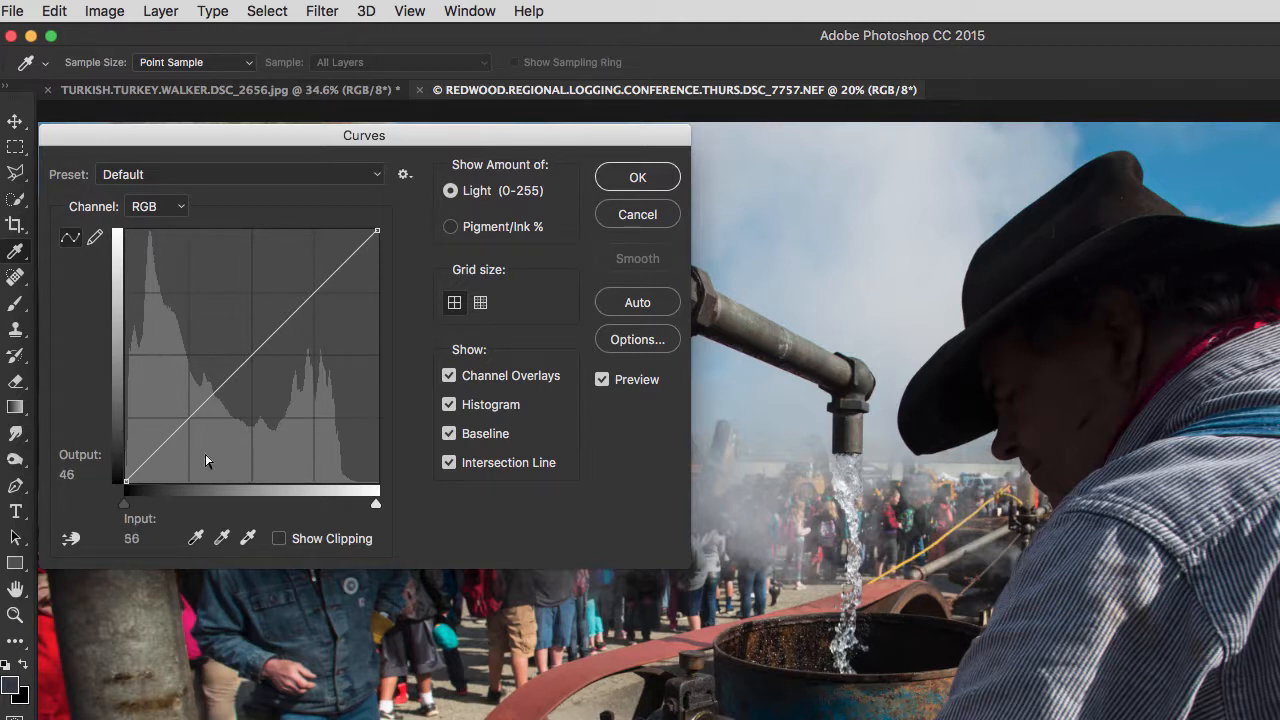
{"action": "left_click", "coordinate": [377, 231]}
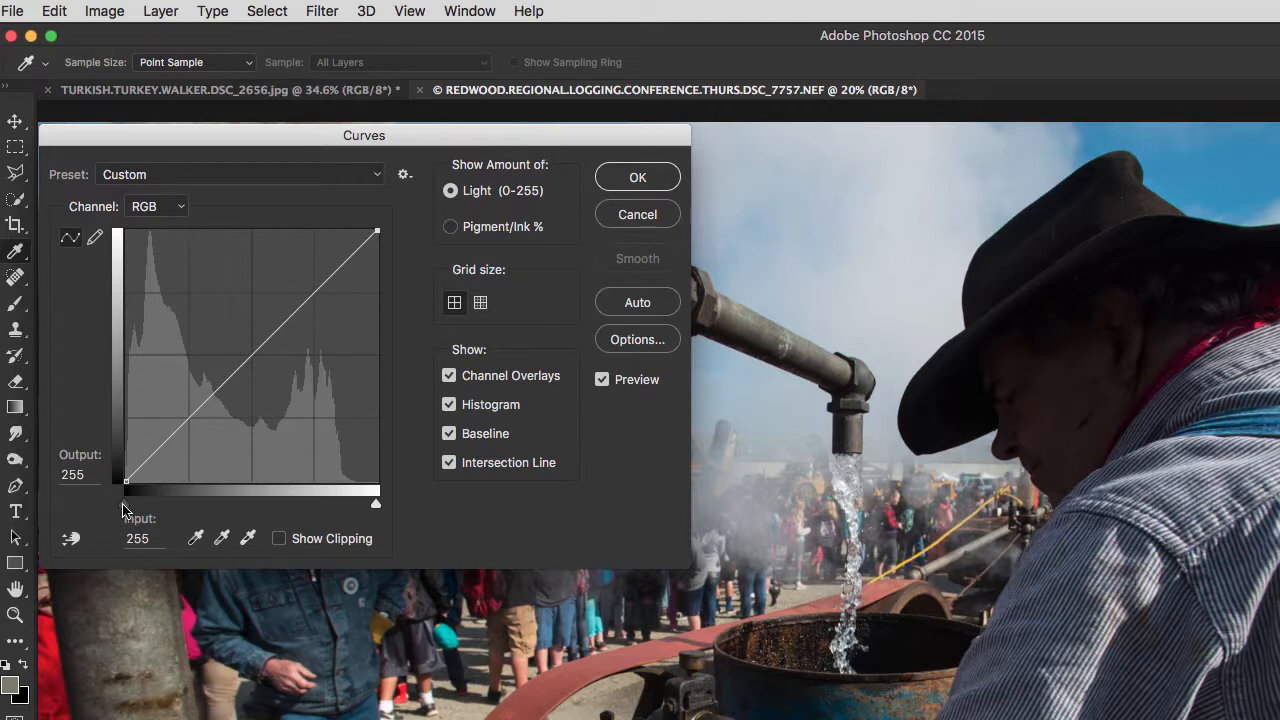
Try moving the curve's black point to input 14, then return it to input 0
{"action": "left_click_drag", "start_coordinate": [124, 510], "coordinate": [139, 511]}
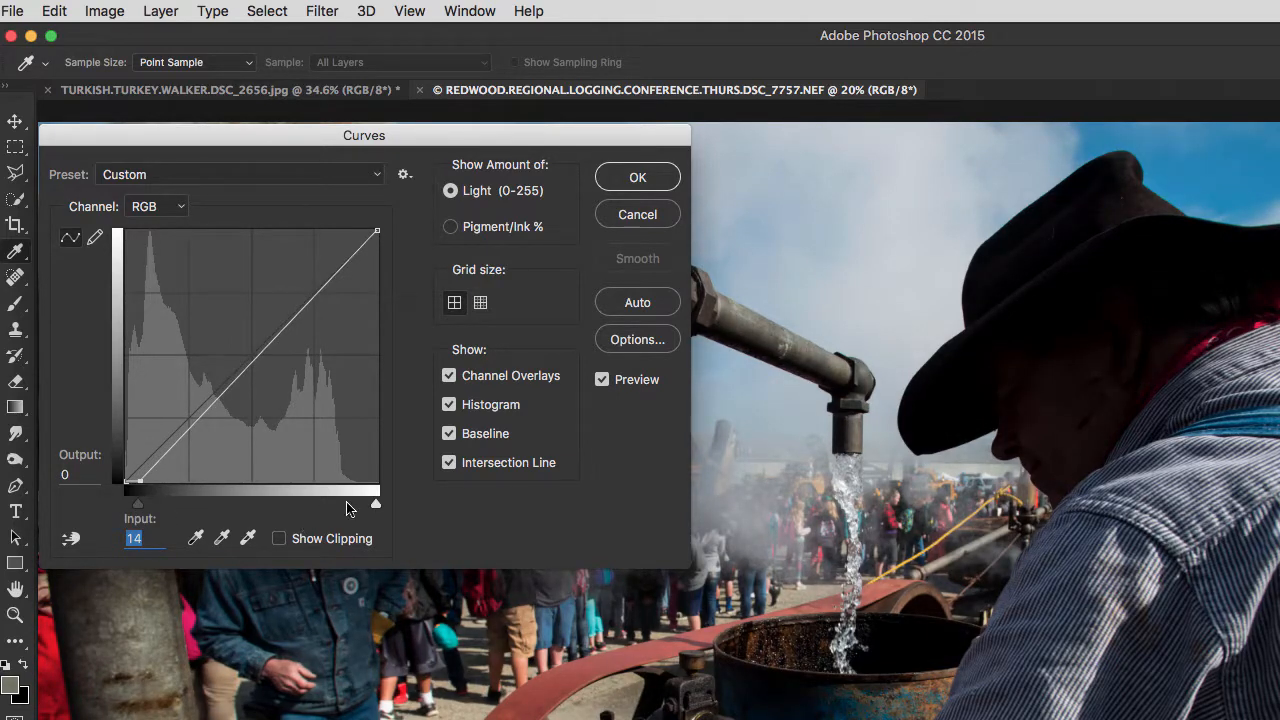
{"action": "mouse_move", "coordinate": [376, 508]}
{"action": "left_mouse_down"}
{"action": "mouse_move", "coordinate": [364, 510]}
{"action": "mouse_move", "coordinate": [384, 509]}
{"action": "left_mouse_up"}
{"action": "left_click", "coordinate": [137, 510]}
{"action": "left_click_drag", "start_coordinate": [137, 510], "coordinate": [124, 510]}
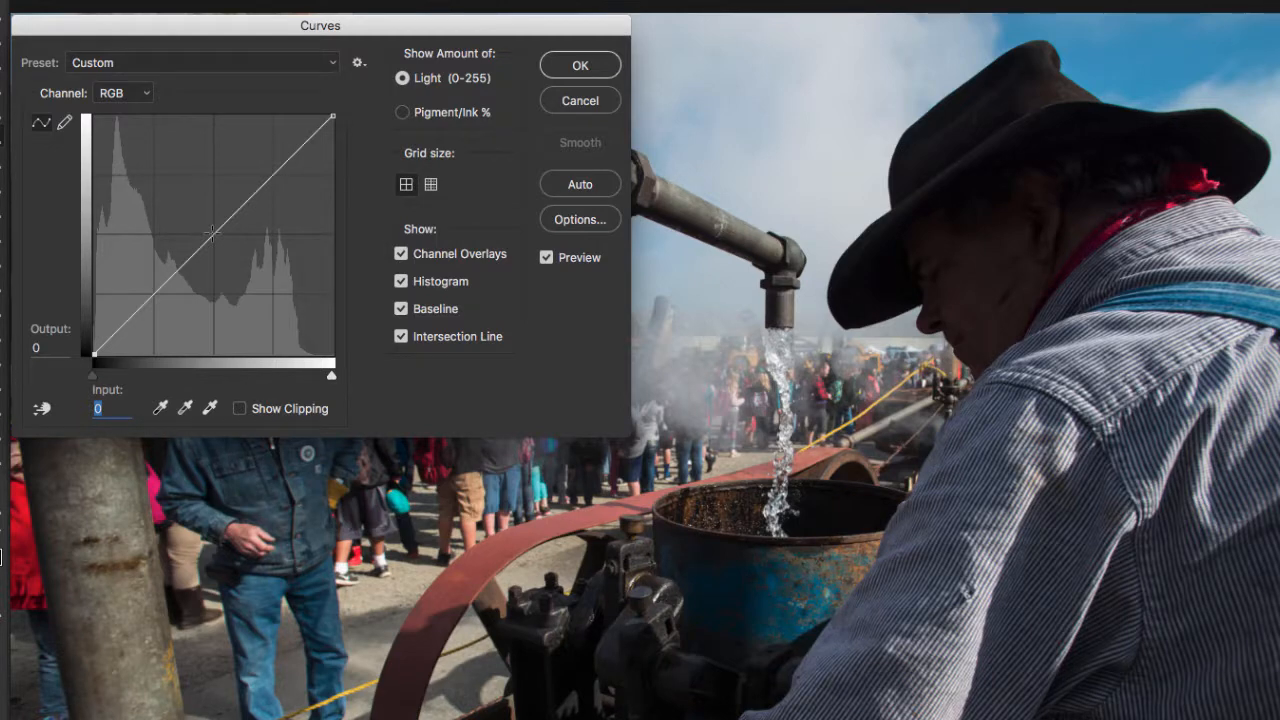
Try brightening the curve's midpoint to input 119, output 137, then darkening it to input 138, output 121, and delete the point
{"action": "mouse_move", "coordinate": [212, 233]}
{"action": "left_mouse_down"}
{"action": "mouse_move", "coordinate": [220, 226]}
{"action": "mouse_move", "coordinate": [205, 226]}
{"action": "left_mouse_up"}
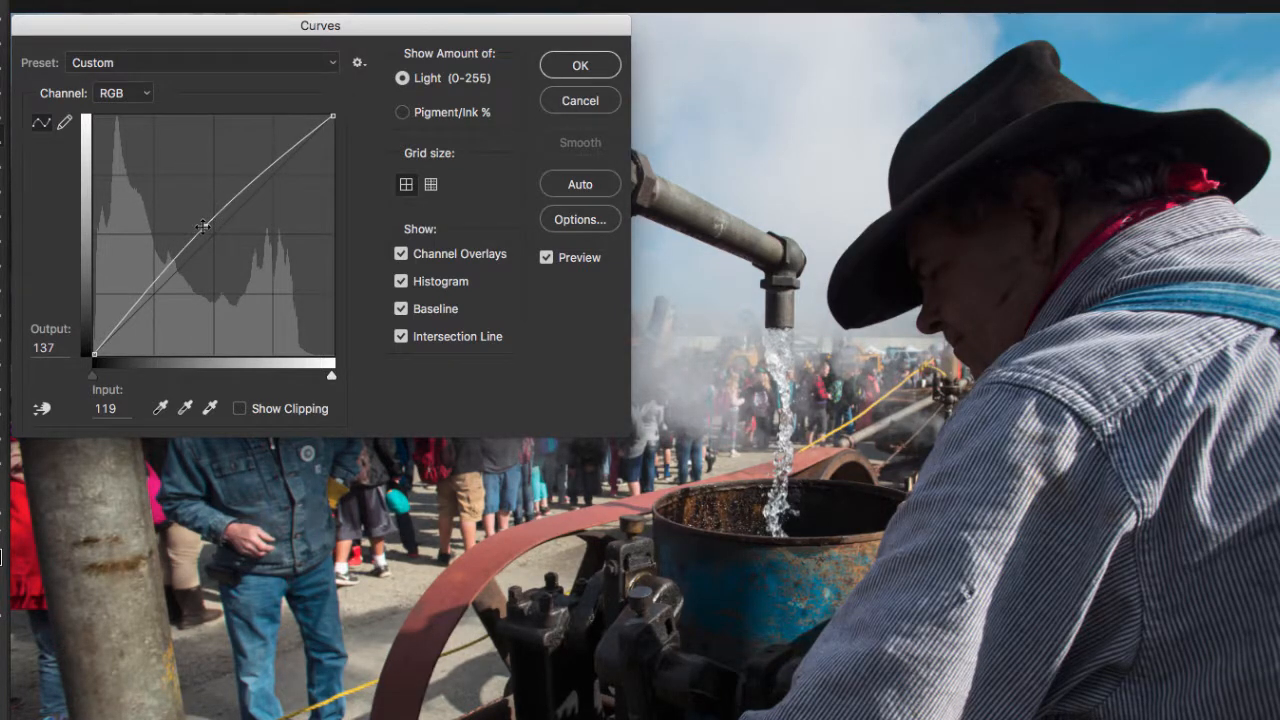
{"action": "left_click_drag", "start_coordinate": [205, 226], "coordinate": [222, 240]}
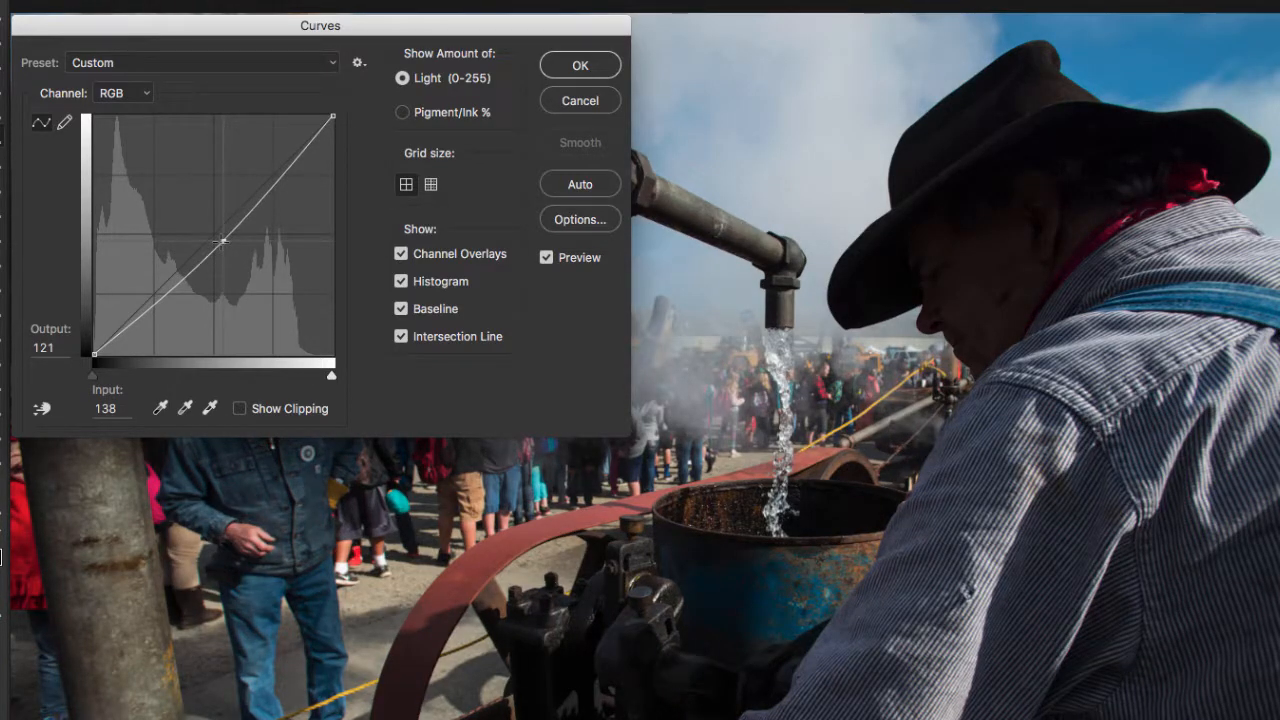
{"action": "left_click_drag", "start_coordinate": [222, 240], "coordinate": [213, 232]}
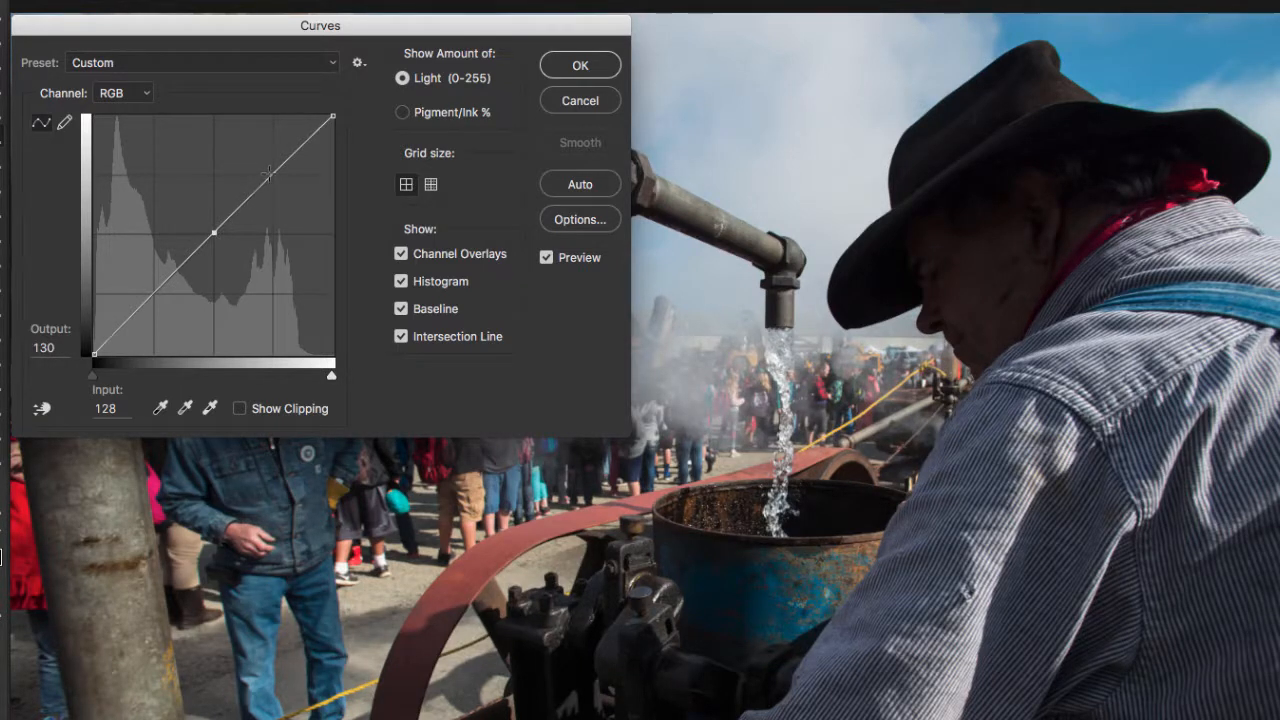
{"action": "key", "text": "Delete"}
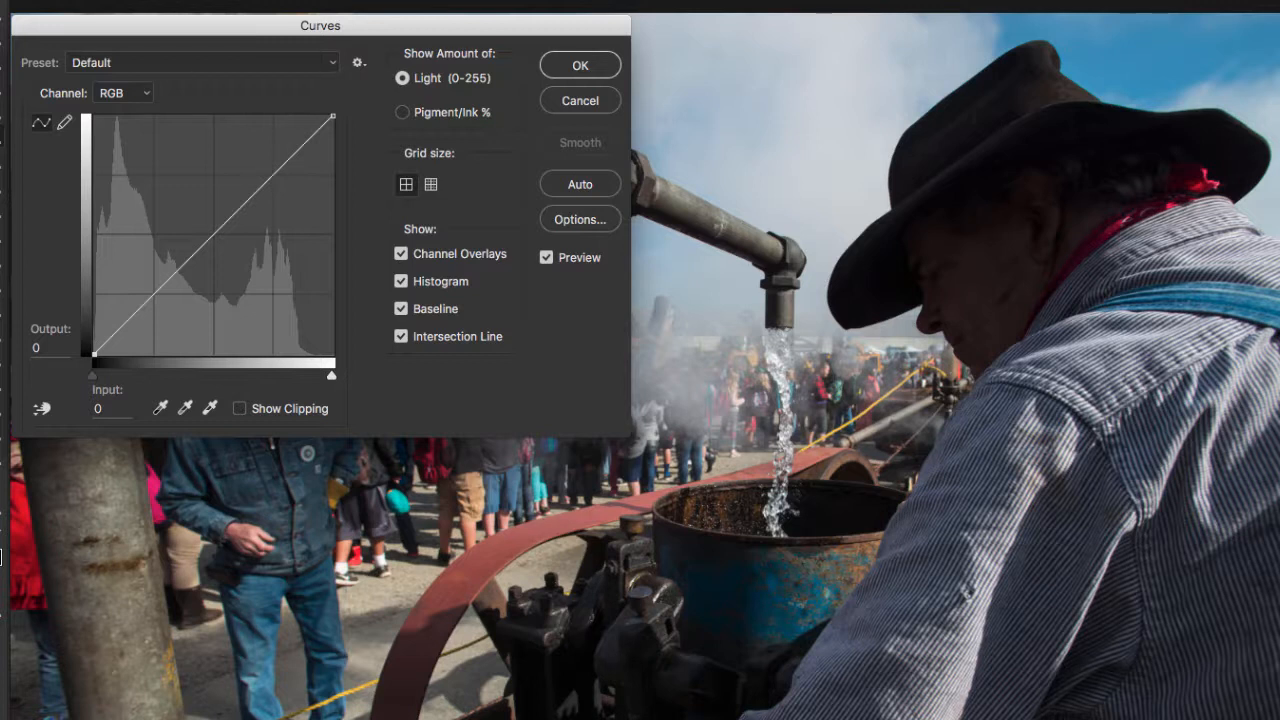
Try lifting the curve's shadows with a point at input 27, output 42, and remove that point
{"action": "key", "text": "alt"}
{"action": "left_click", "coordinate": [671, 193]}
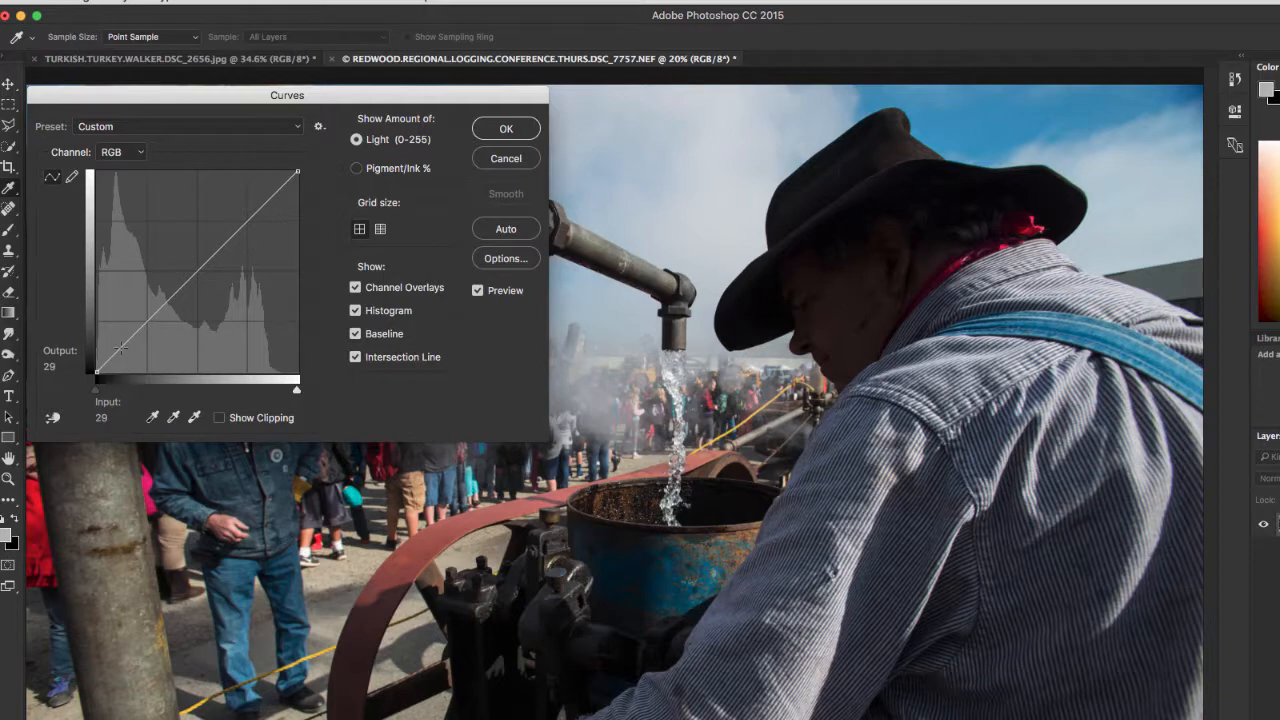
{"action": "left_click_drag", "start_coordinate": [120, 348], "coordinate": [118, 338]}
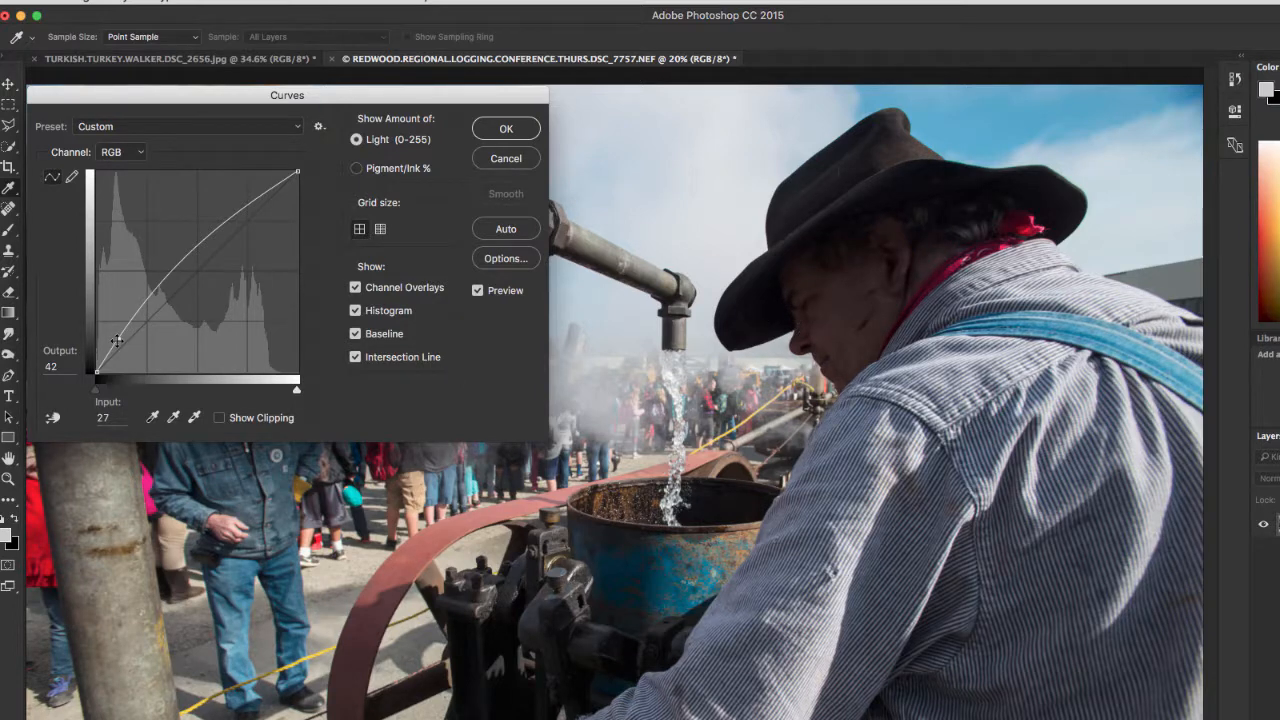
{"action": "left_click_drag", "start_coordinate": [117, 341], "coordinate": [63, 326]}
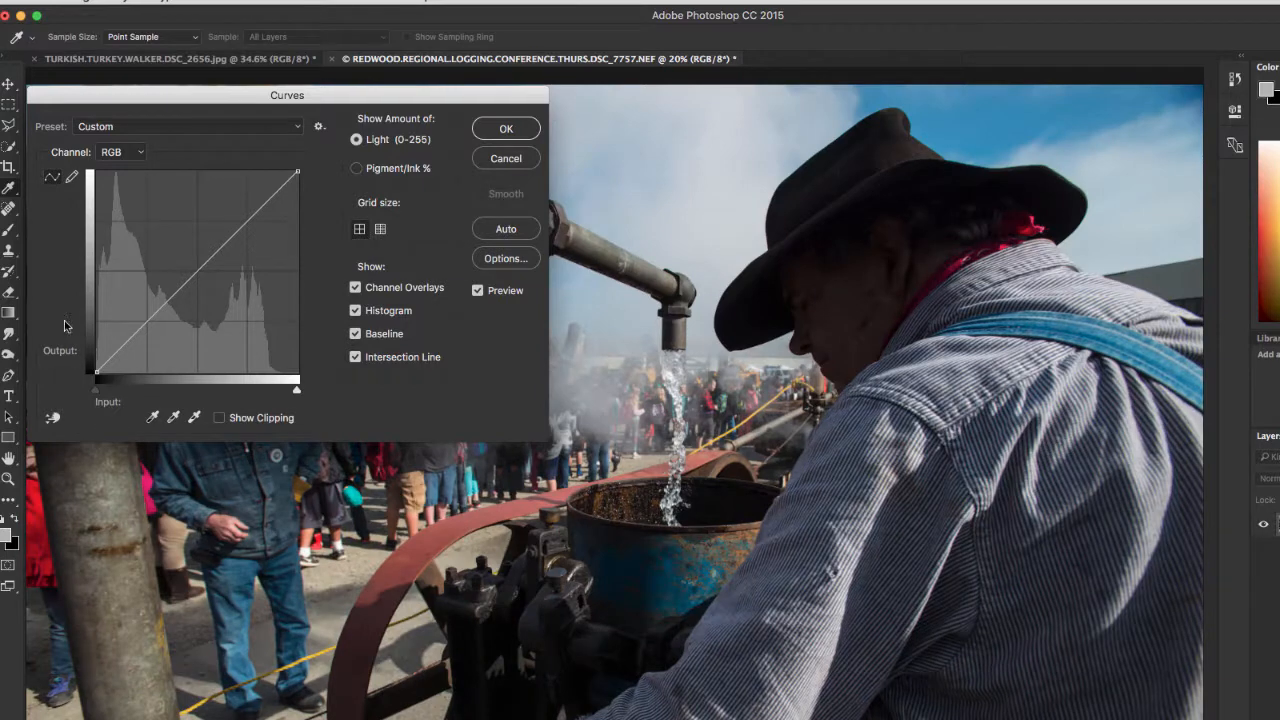
{"action": "left_click_drag", "start_coordinate": [303, 97], "coordinate": [305, 272]}
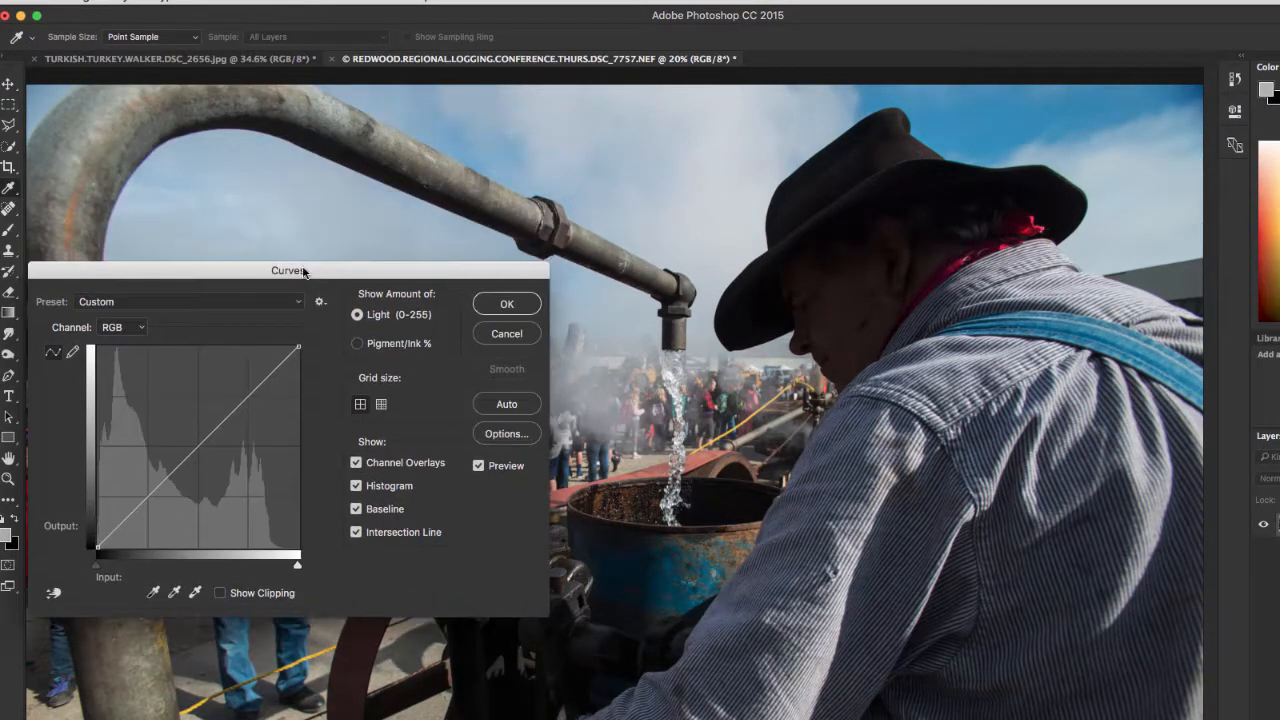
Reset the curve to the Default preset and try the Linear Contrast (RGB) and Medium Contrast (RGB) presets
{"action": "left_click", "coordinate": [270, 308]}
{"action": "left_click", "coordinate": [252, 308]}
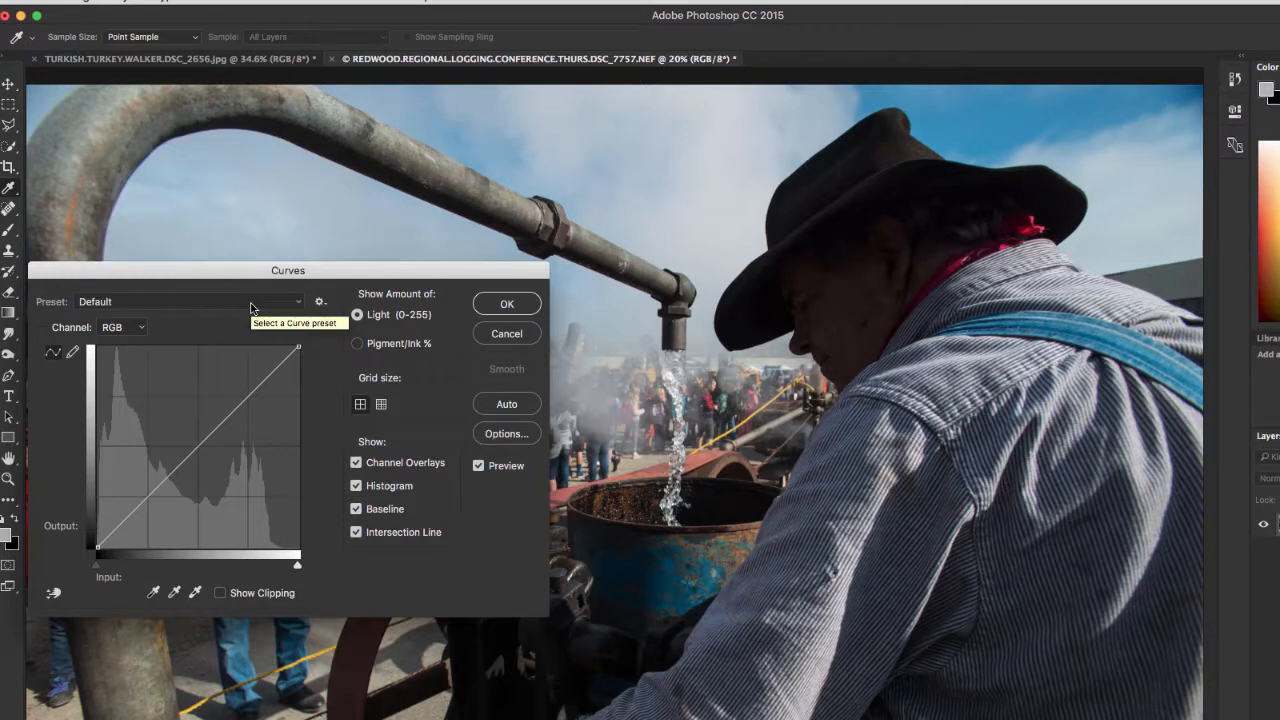
{"action": "left_click", "coordinate": [252, 305]}
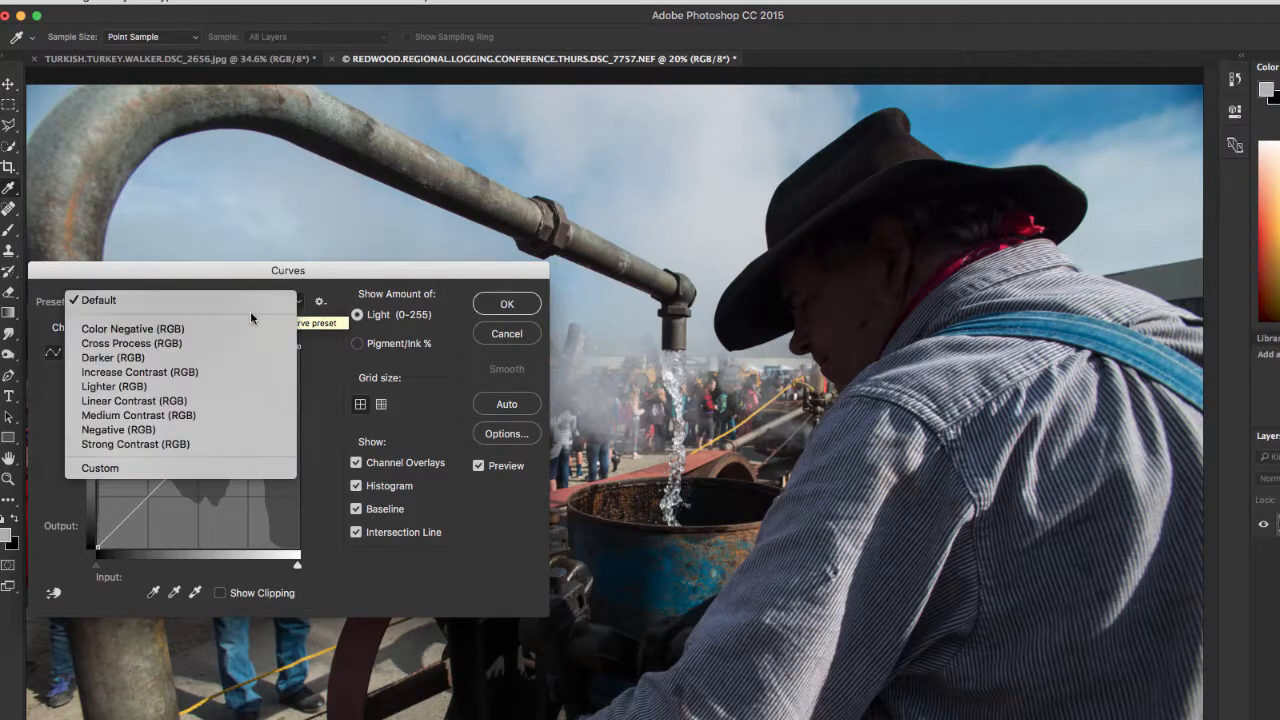
{"action": "left_click", "coordinate": [263, 400]}
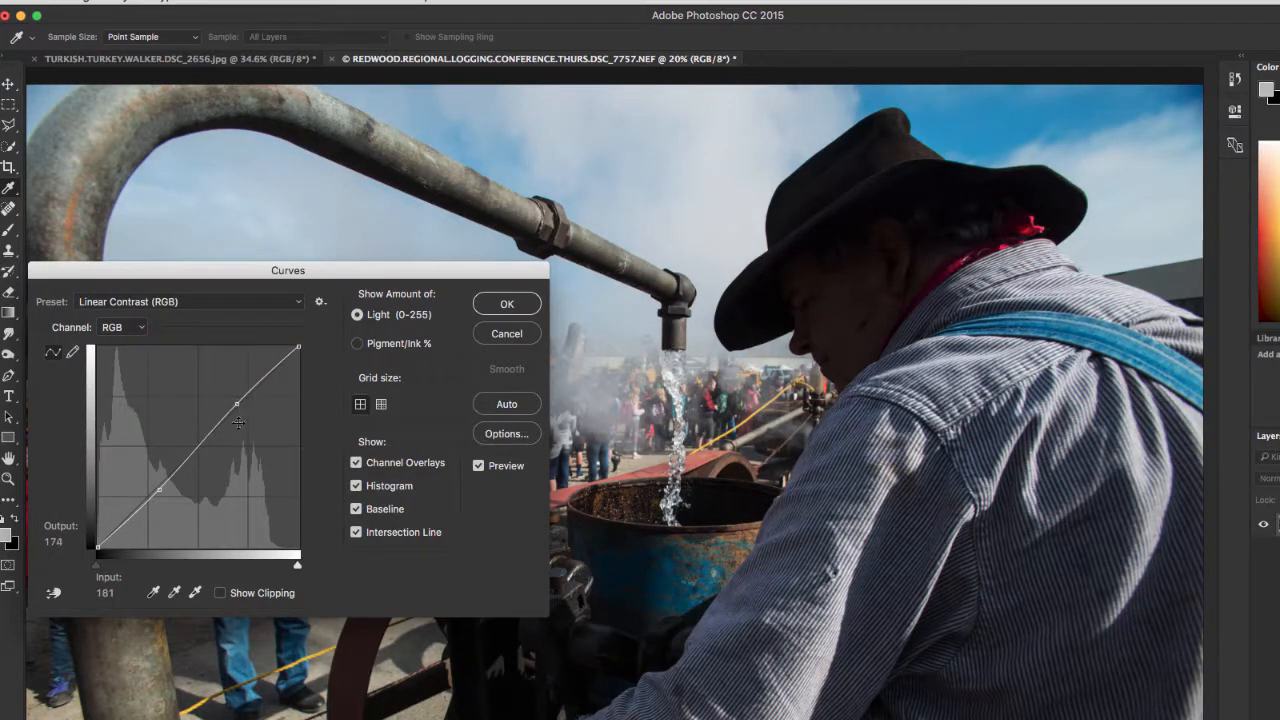
{"action": "left_click", "coordinate": [185, 302]}
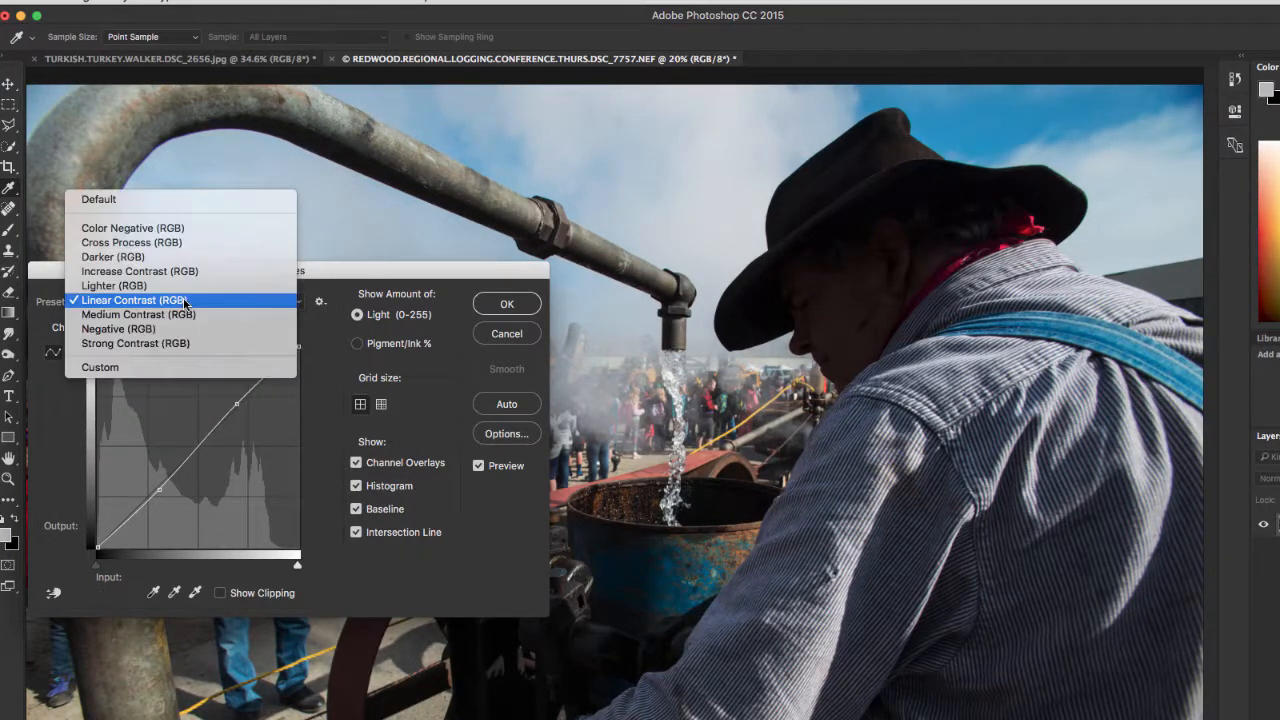
{"action": "left_click", "coordinate": [183, 314]}
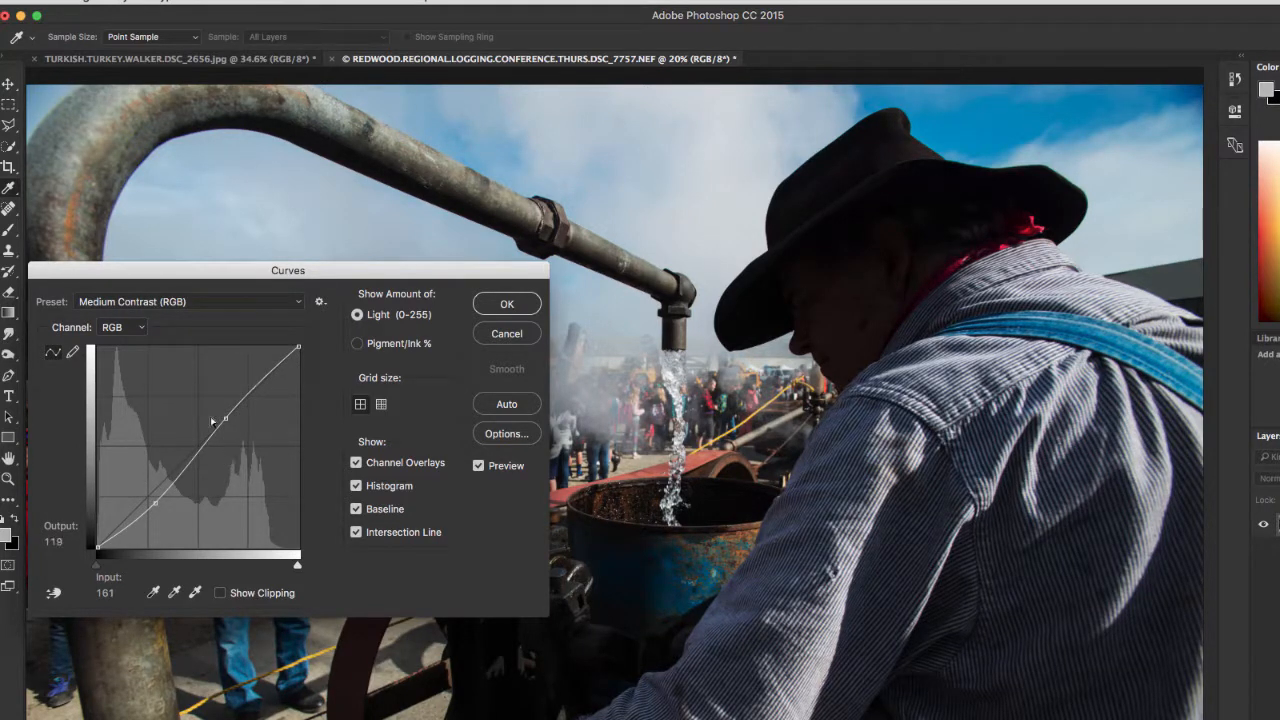
Try the Strong Contrast (RGB) curve preset and return the curve to the Default preset
{"action": "left_click", "coordinate": [198, 301]}
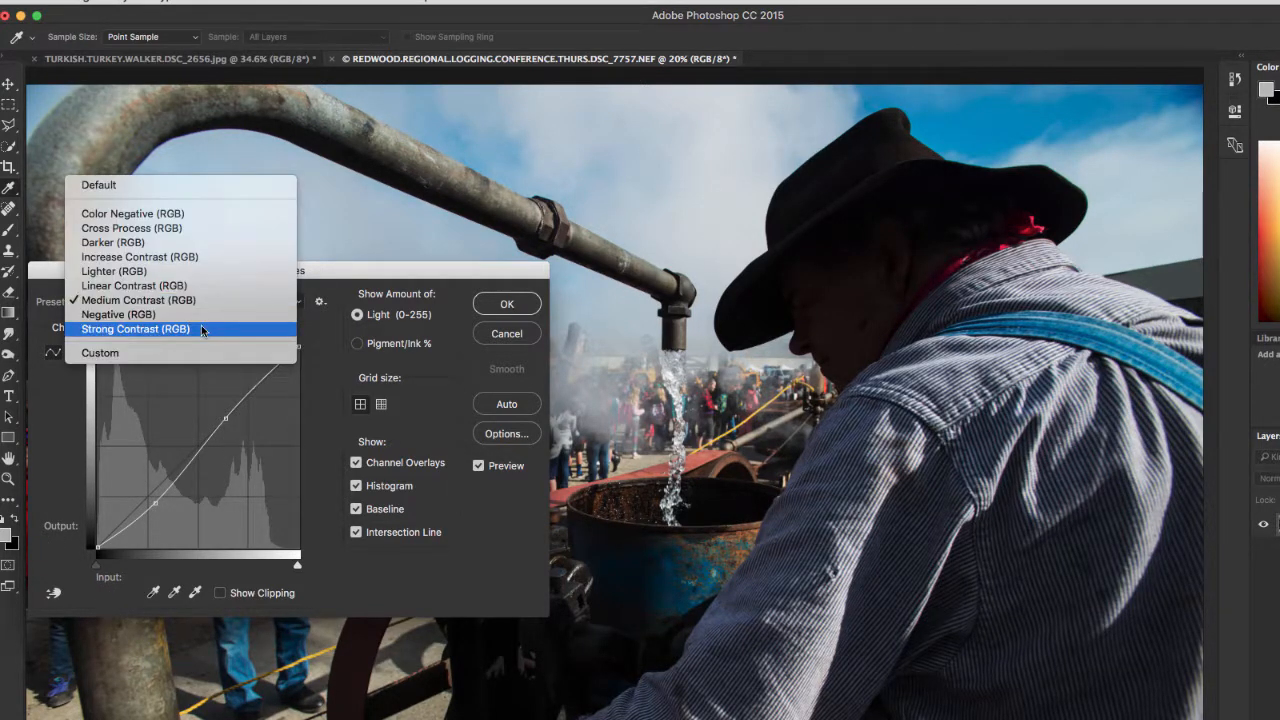
{"action": "left_click", "coordinate": [201, 328]}
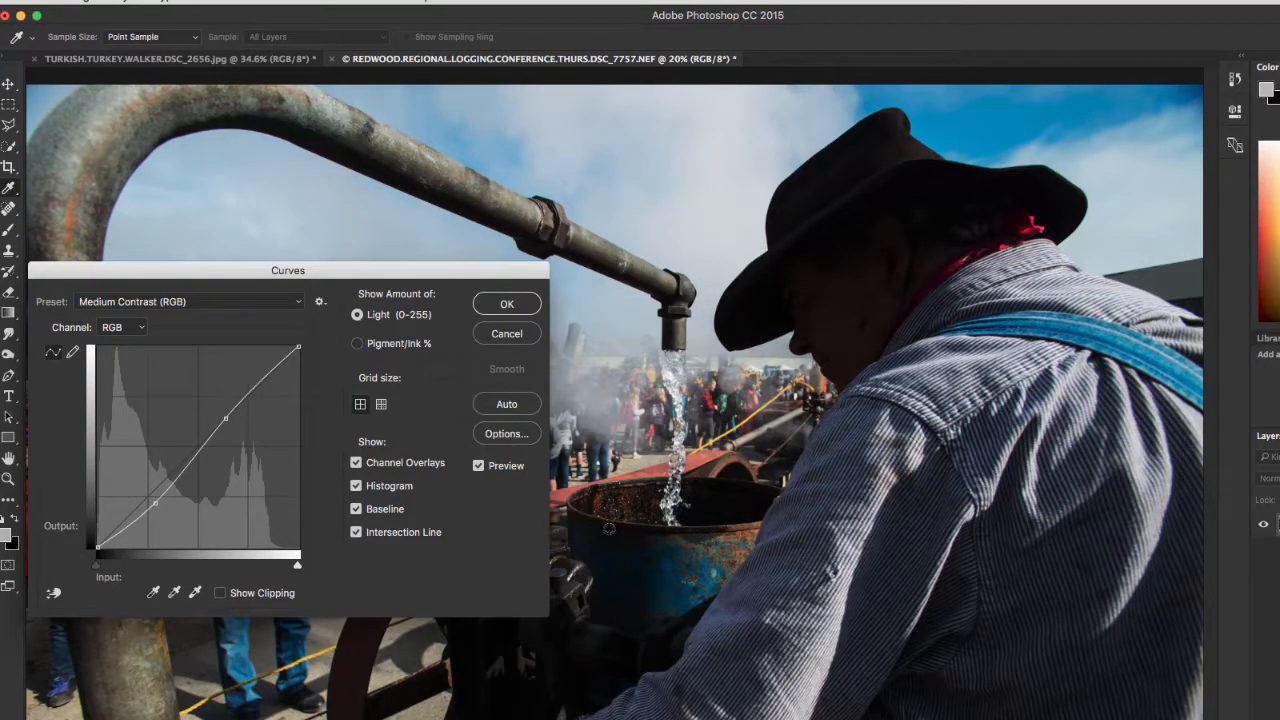
{"action": "left_click", "coordinate": [238, 304]}
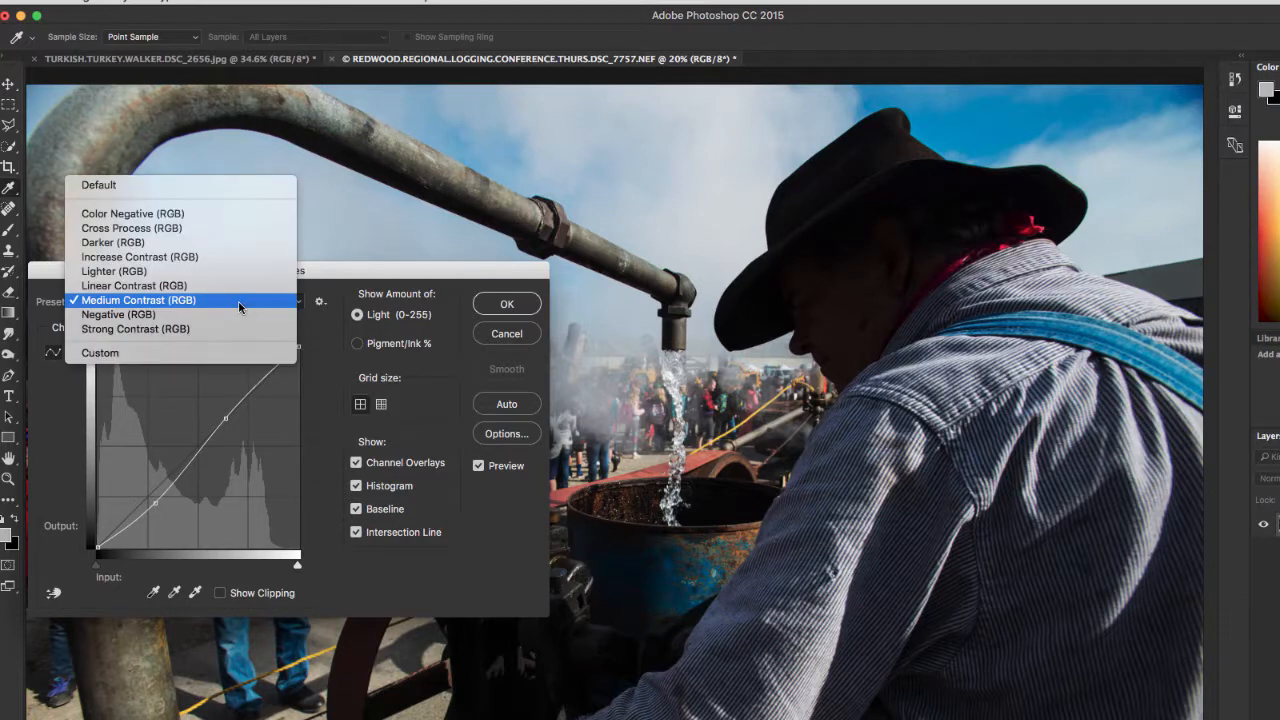
{"action": "left_click", "coordinate": [187, 186]}
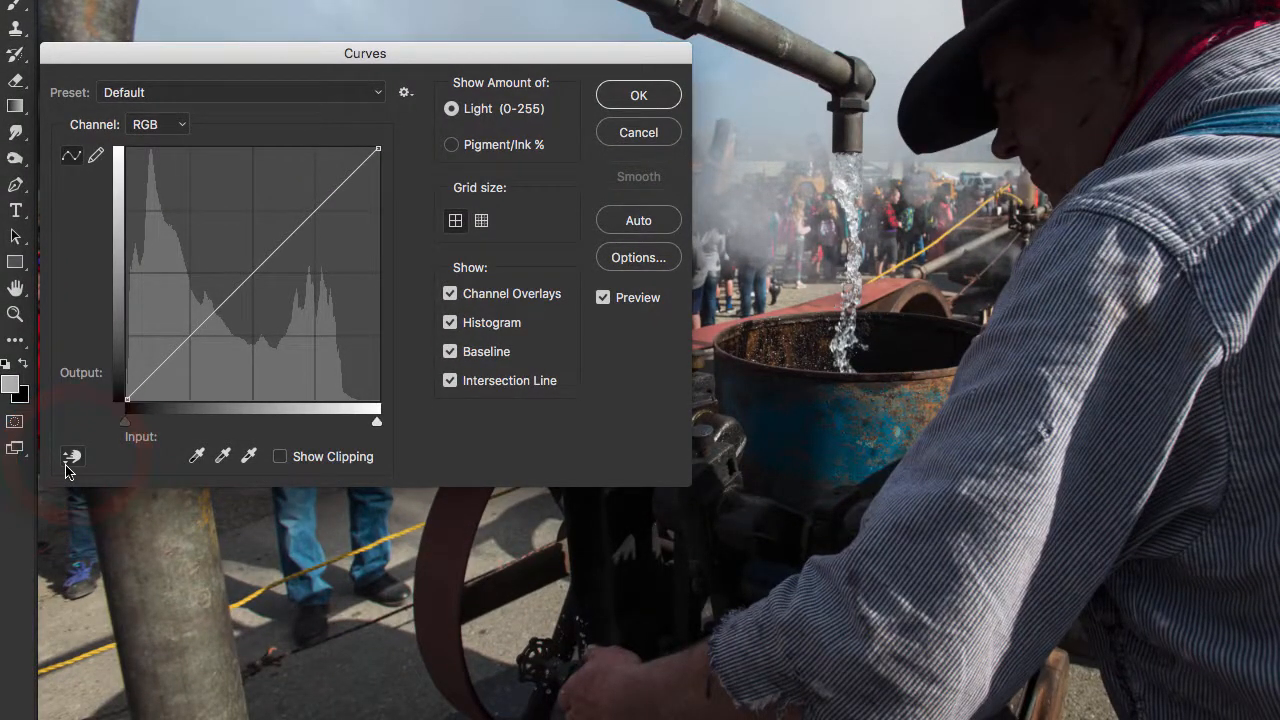
Lighten the shadows with the on-image adjustment tool, sampling the dark lower part of the blue barrel, and apply the Curves adjustment
{"action": "left_click", "coordinate": [70, 458]}
{"action": "left_click", "coordinate": [780, 455]}
{"action": "left_click_drag", "start_coordinate": [779, 460], "coordinate": [778, 450]}
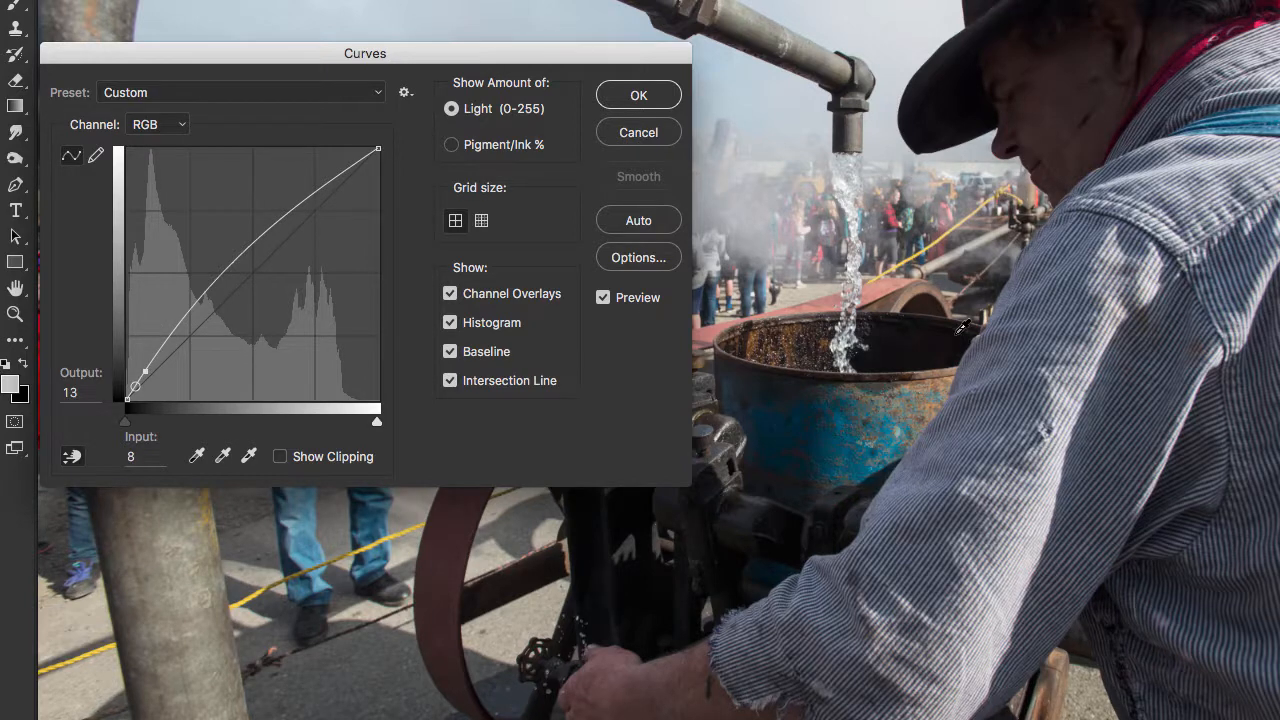
{"action": "key", "text": "Return"}
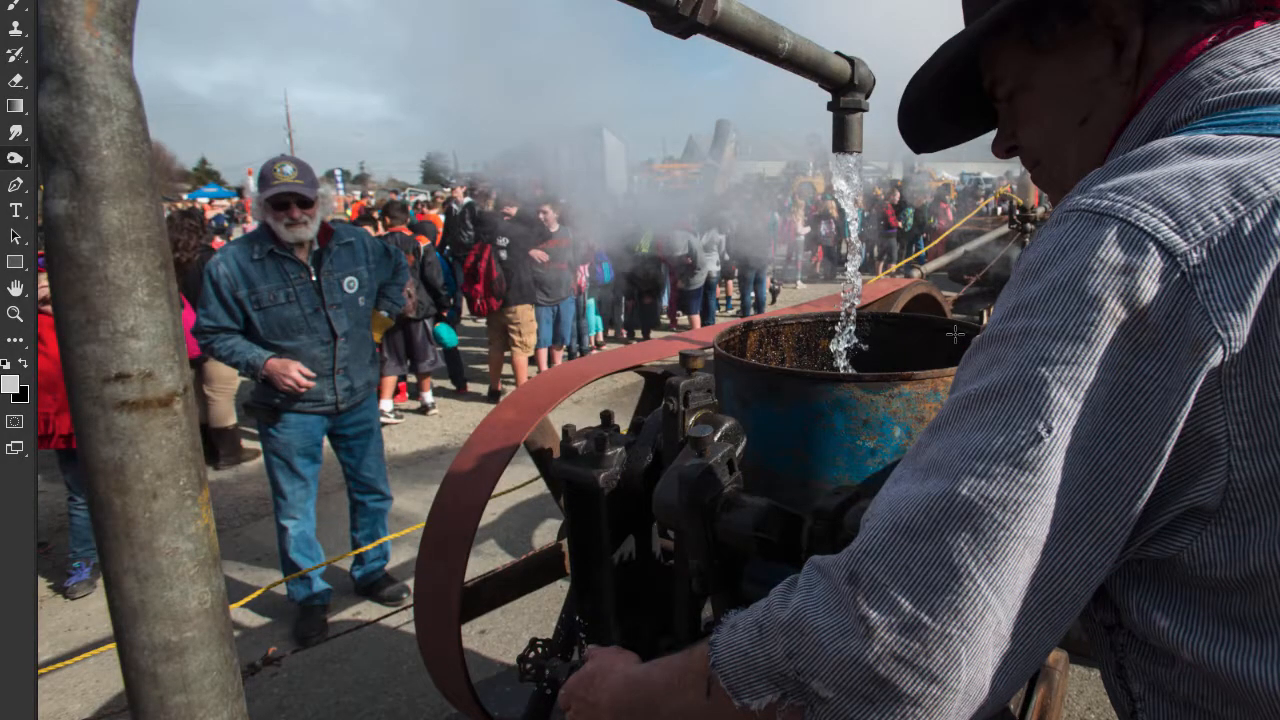